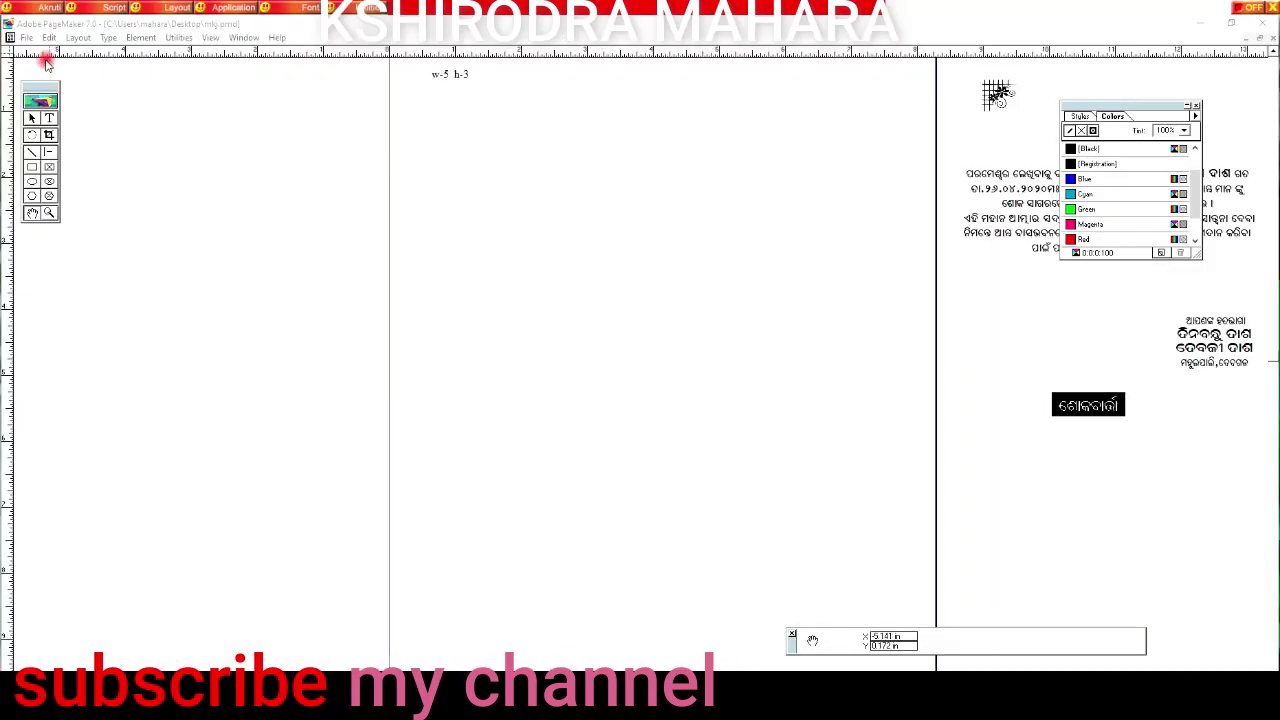
# - Enlarge the 'w-5 h-3' label to 71 pt and move it toward the page centre
pyautogui.click(306, 100)
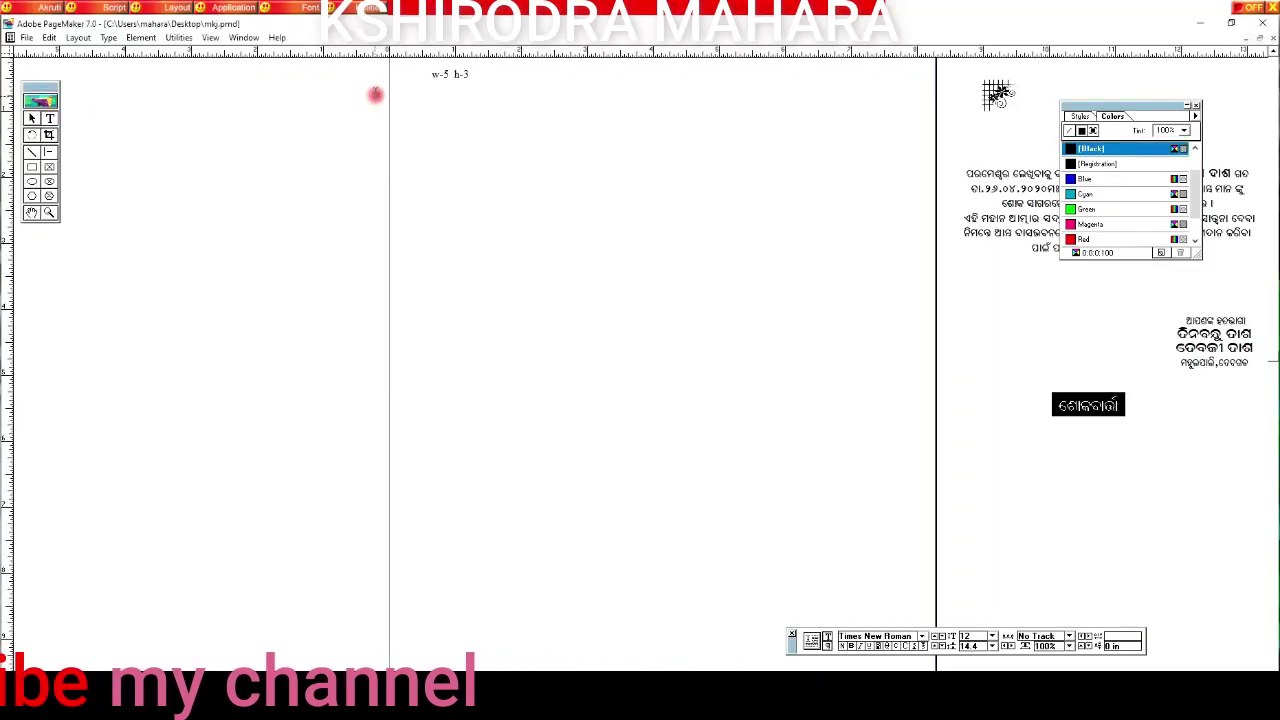
pyautogui.moveTo(430, 73); pyautogui.dragTo(499, 72)
pyautogui.write('71')
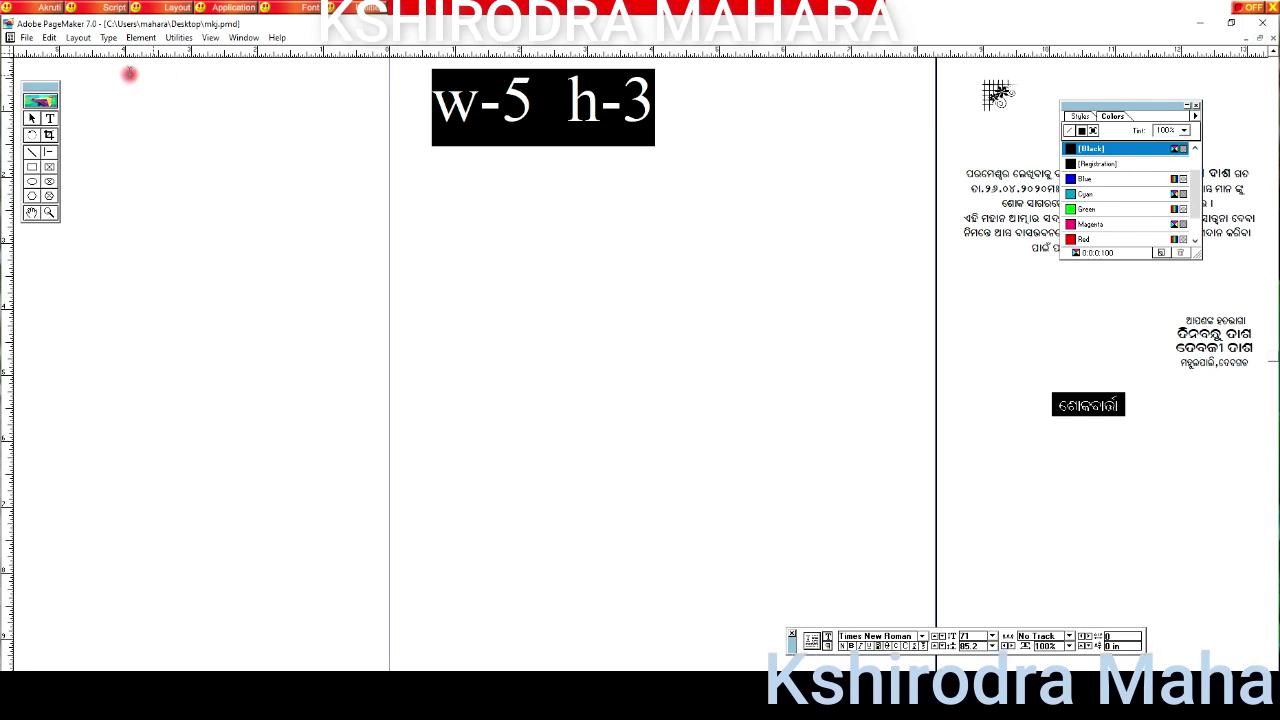
pyautogui.click(31, 118)
pyautogui.click(524, 107)
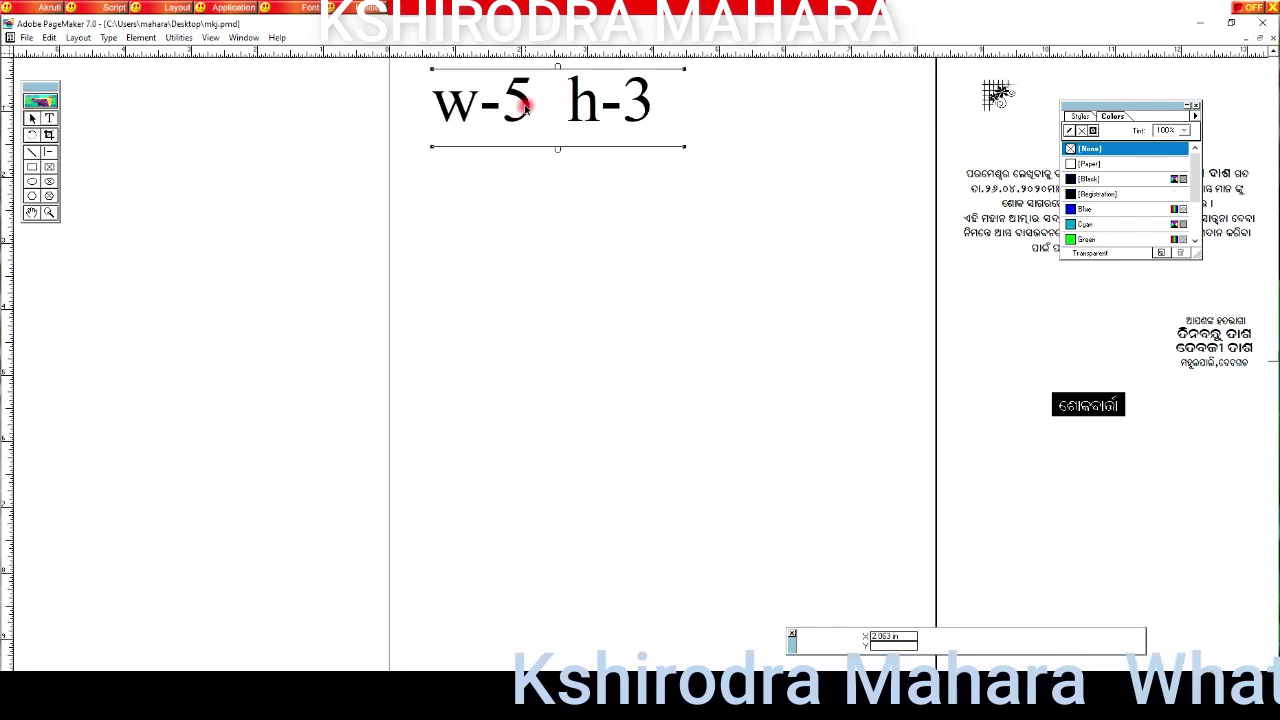
pyautogui.moveTo(580, 106); pyautogui.dragTo(663, 109)
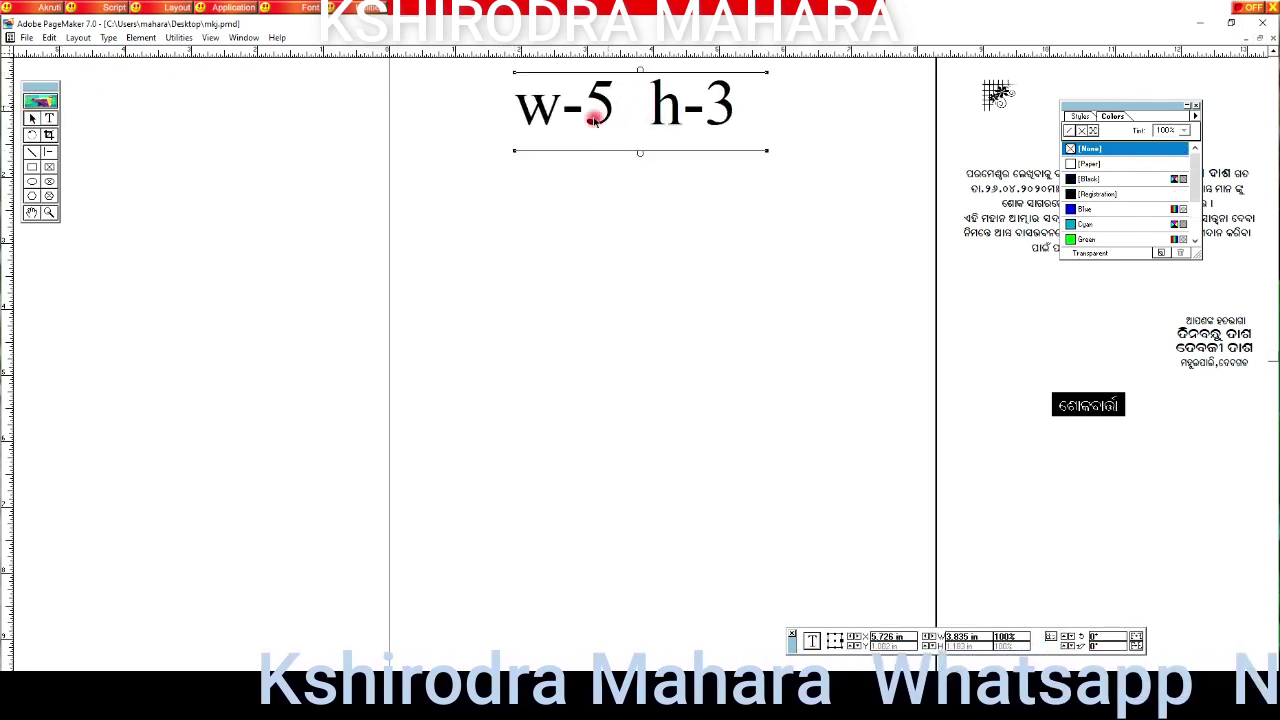
# - Draw a 5 × 3 in rectangular card frame below the 'w-5 h-3' label
pyautogui.click(31, 166)
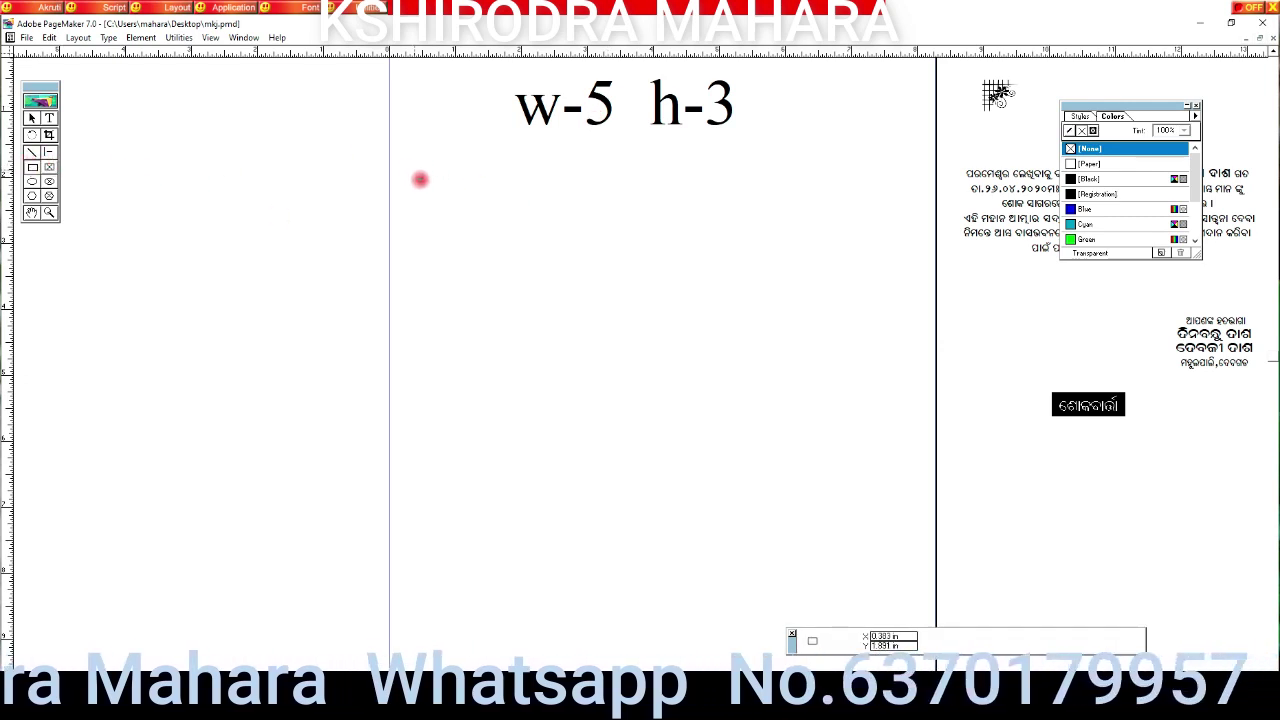
pyautogui.moveTo(415, 171); pyautogui.dragTo(826, 408)
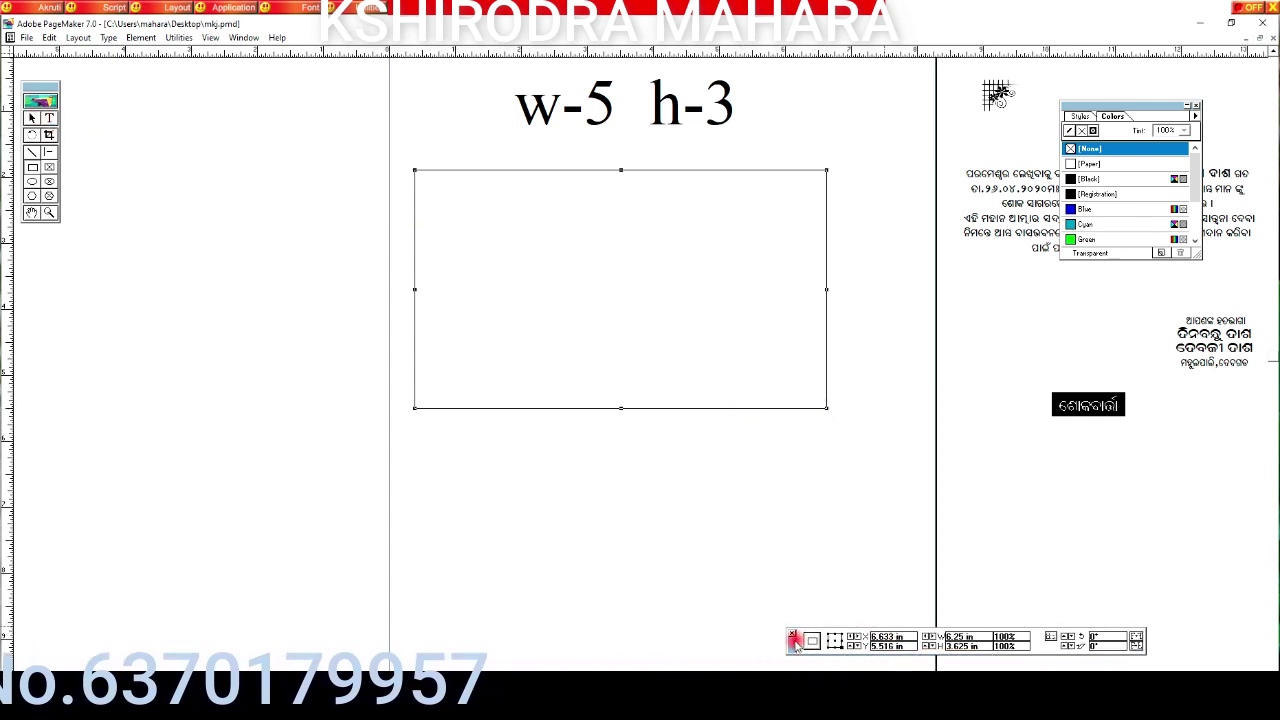
pyautogui.moveTo(793, 640); pyautogui.dragTo(506, 588)
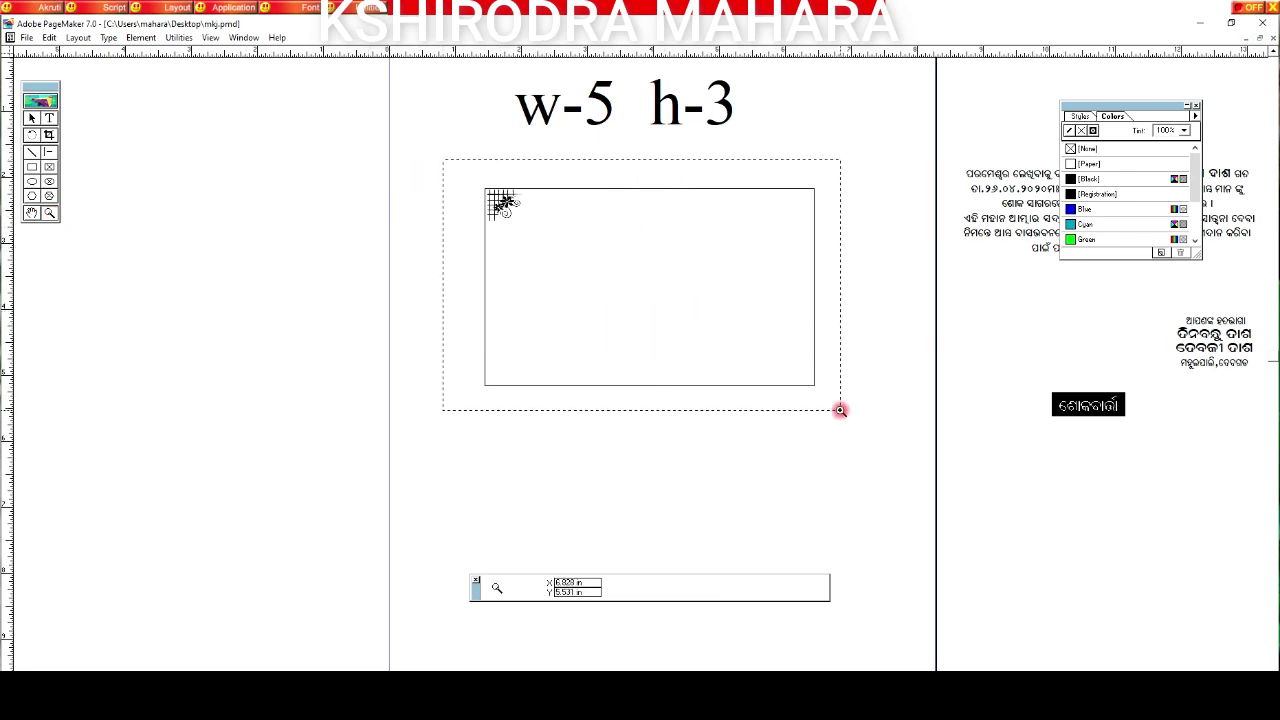
# - Paste a 180°-rotated copy of the flower ornament into the frame's top-right corner
pyautogui.moveTo(840, 410); pyautogui.dragTo(840, 410)
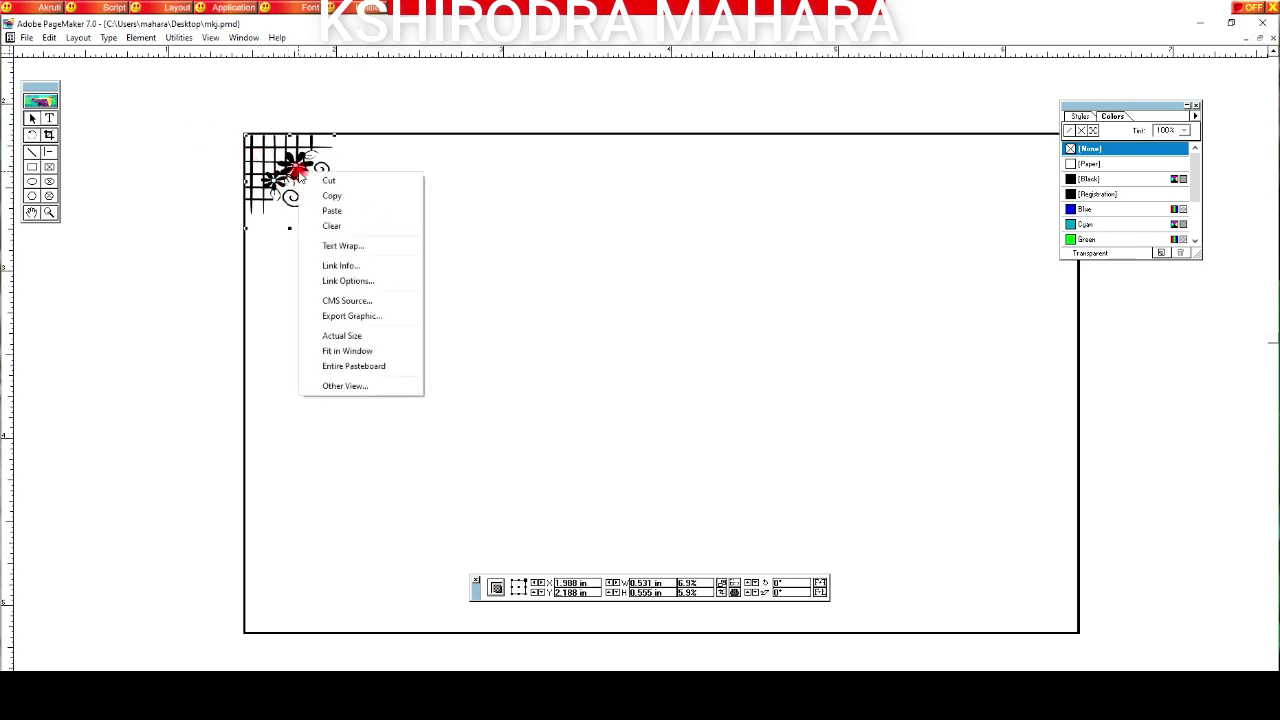
pyautogui.rightClick(955, 180)
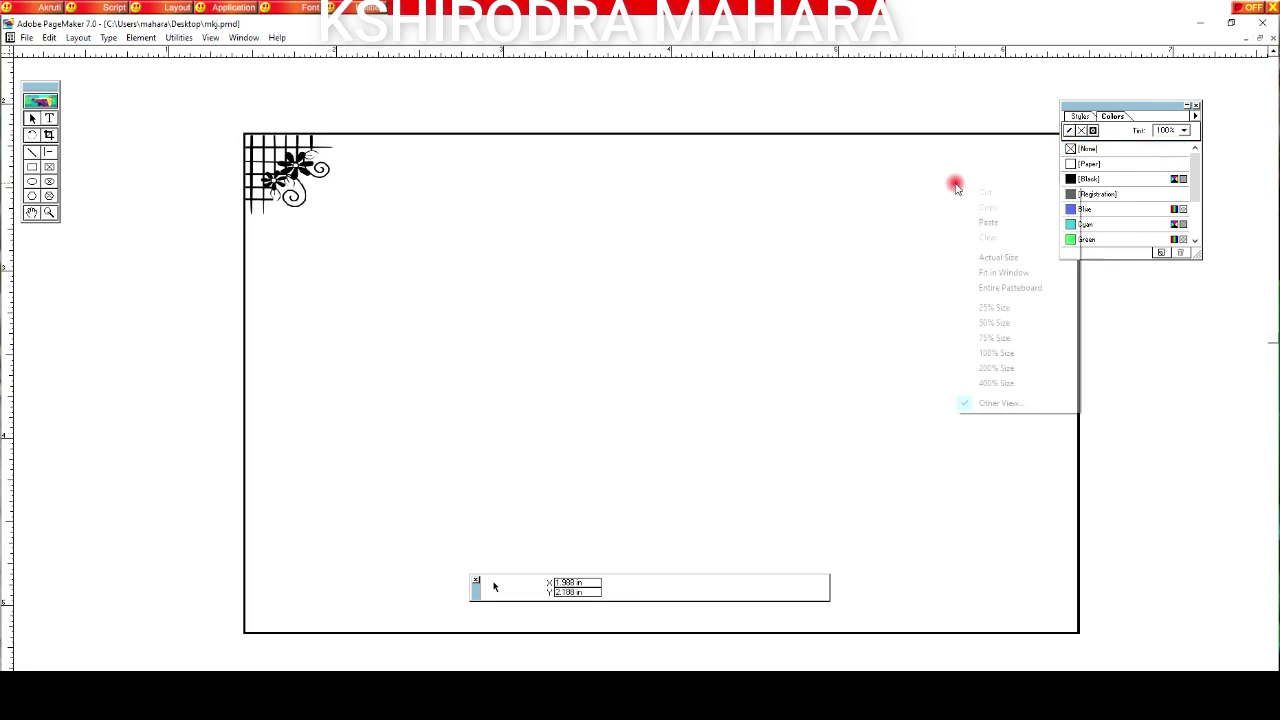
pyautogui.click(988, 222)
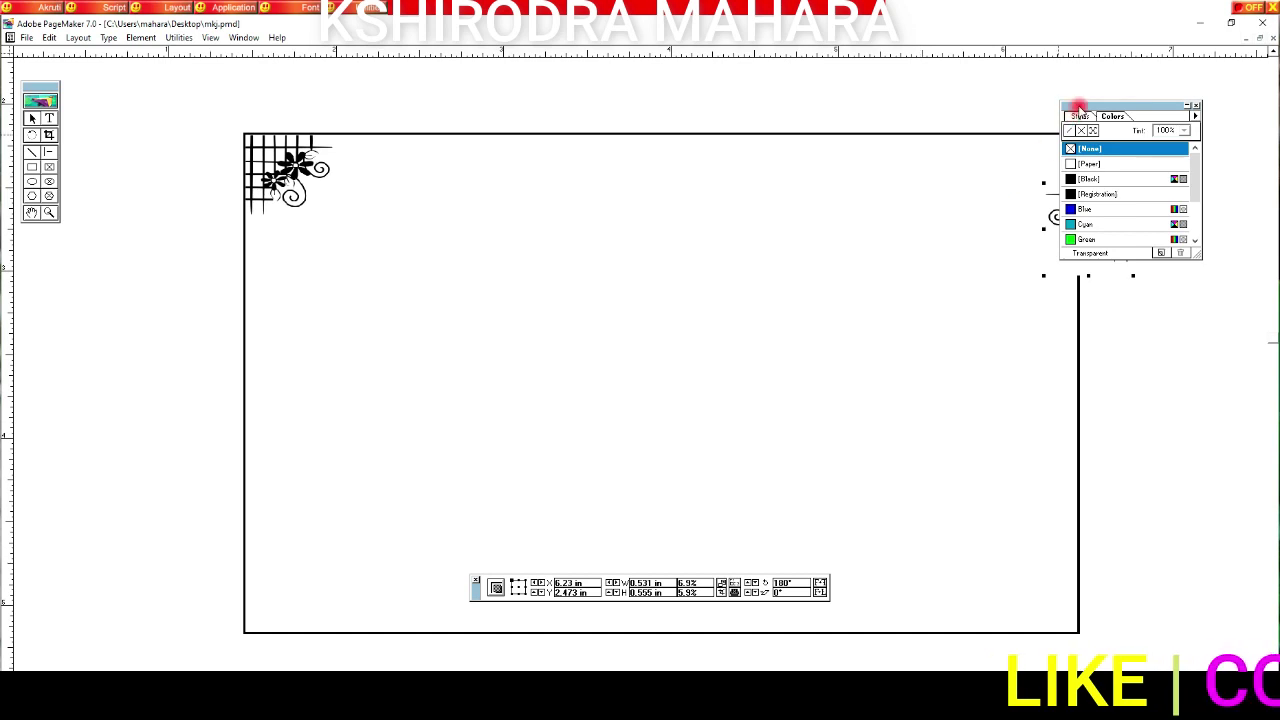
pyautogui.moveTo(1078, 107); pyautogui.dragTo(1157, 91)
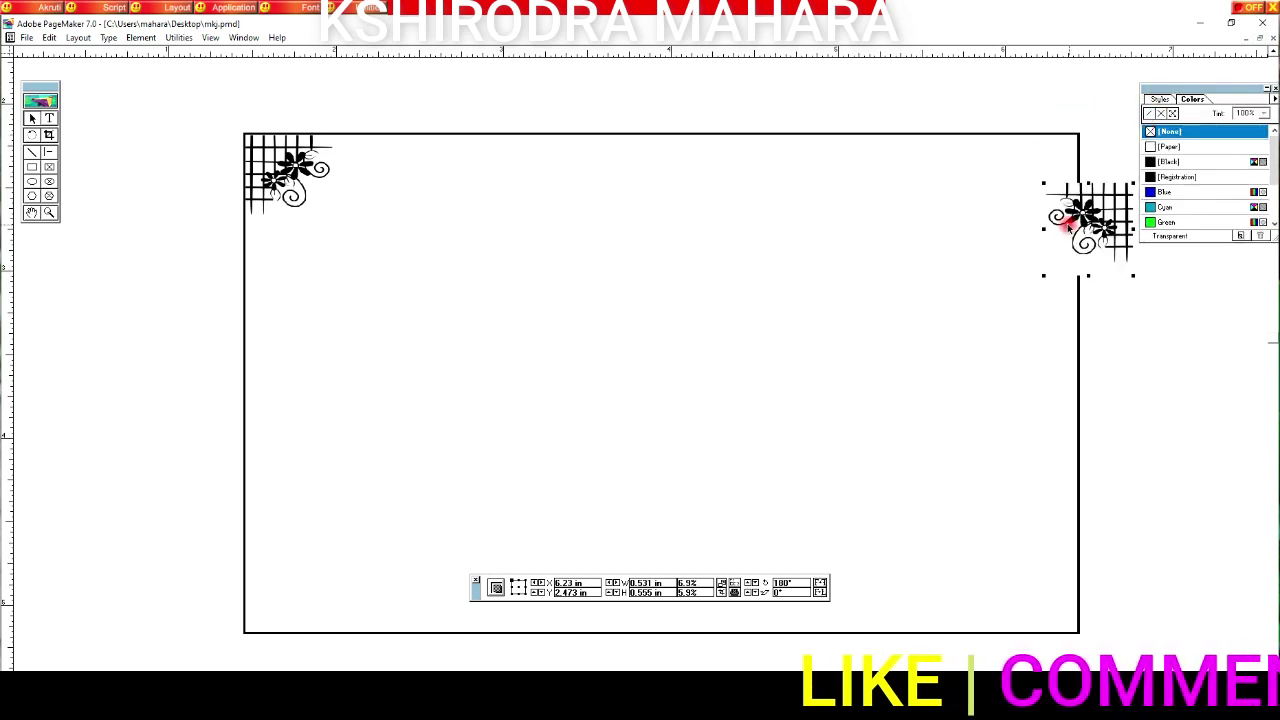
pyautogui.moveTo(1068, 228); pyautogui.dragTo(1012, 178)
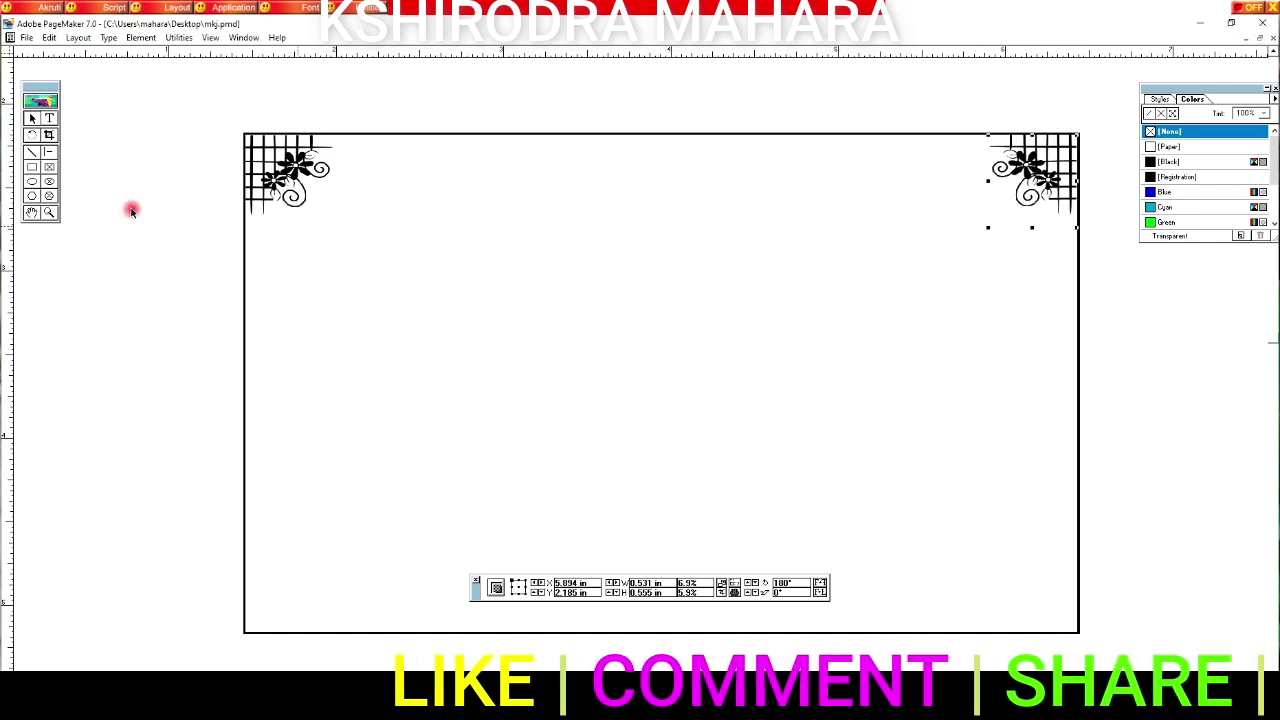
pyautogui.moveTo(164, 94); pyautogui.dragTo(1041, 295)
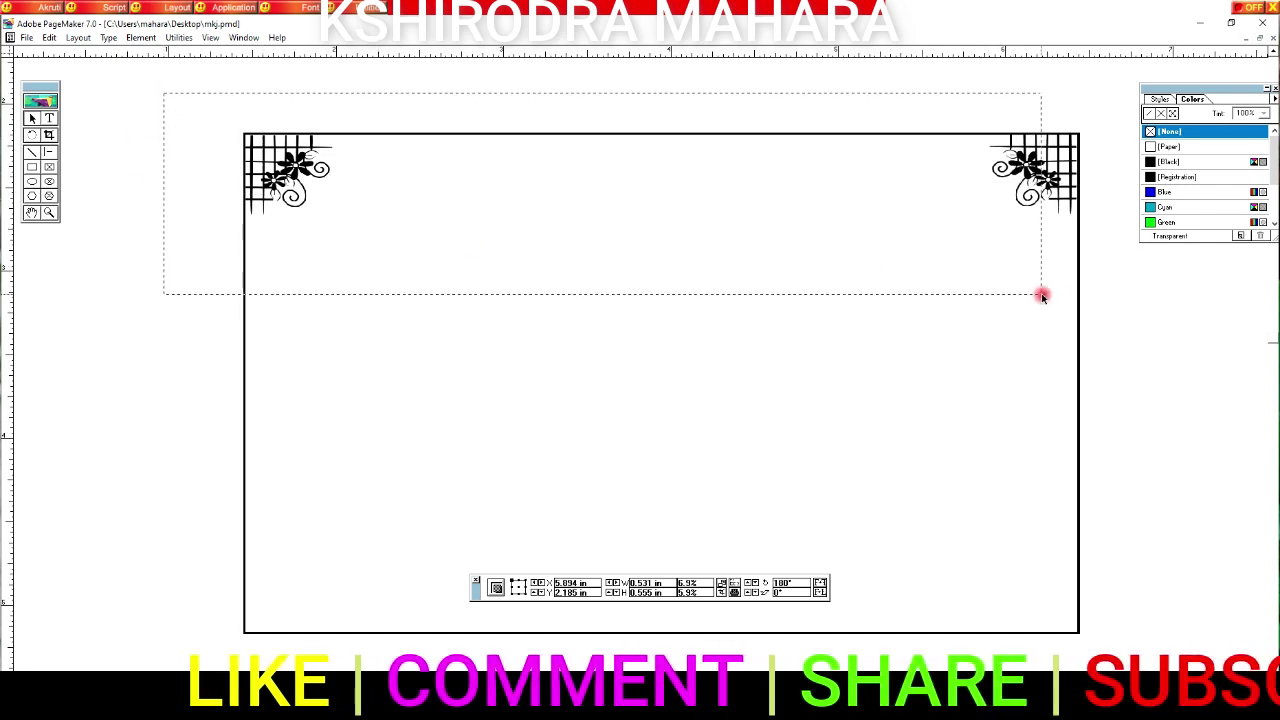
# - Copy both top corner ornaments and paste a duplicate pair
pyautogui.moveTo(1041, 295); pyautogui.dragTo(1117, 322)
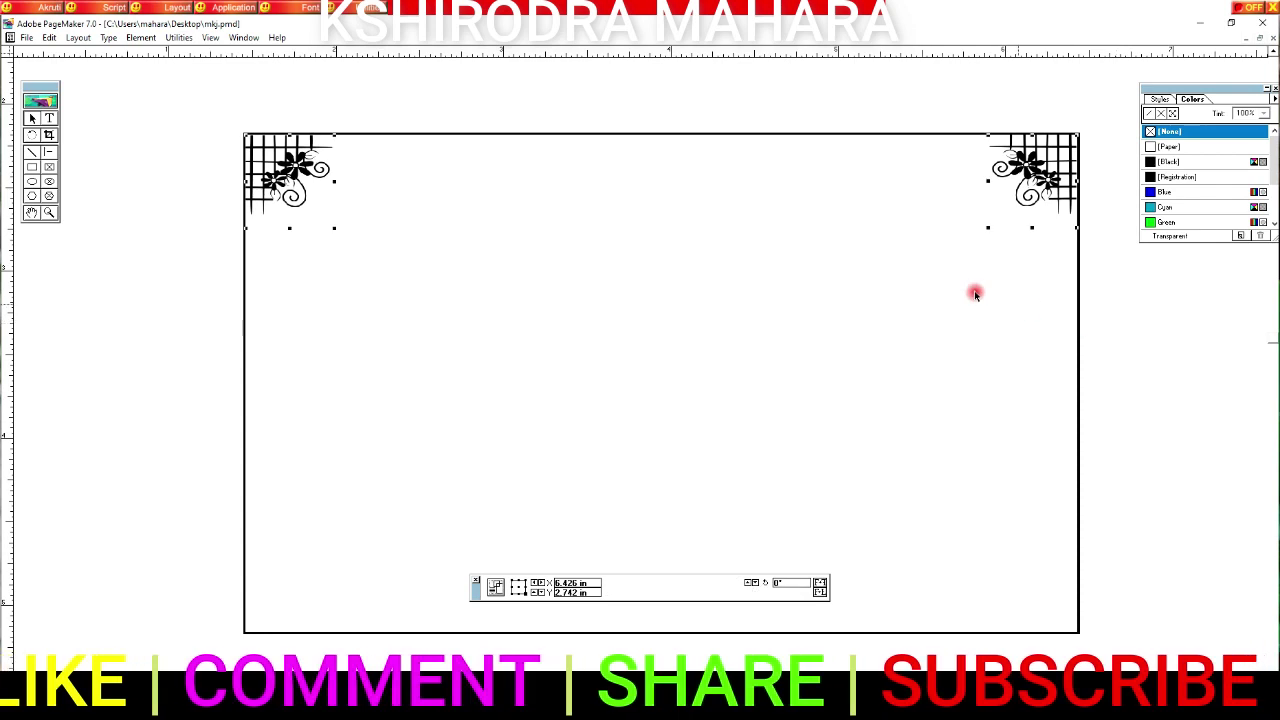
pyautogui.rightClick(296, 168)
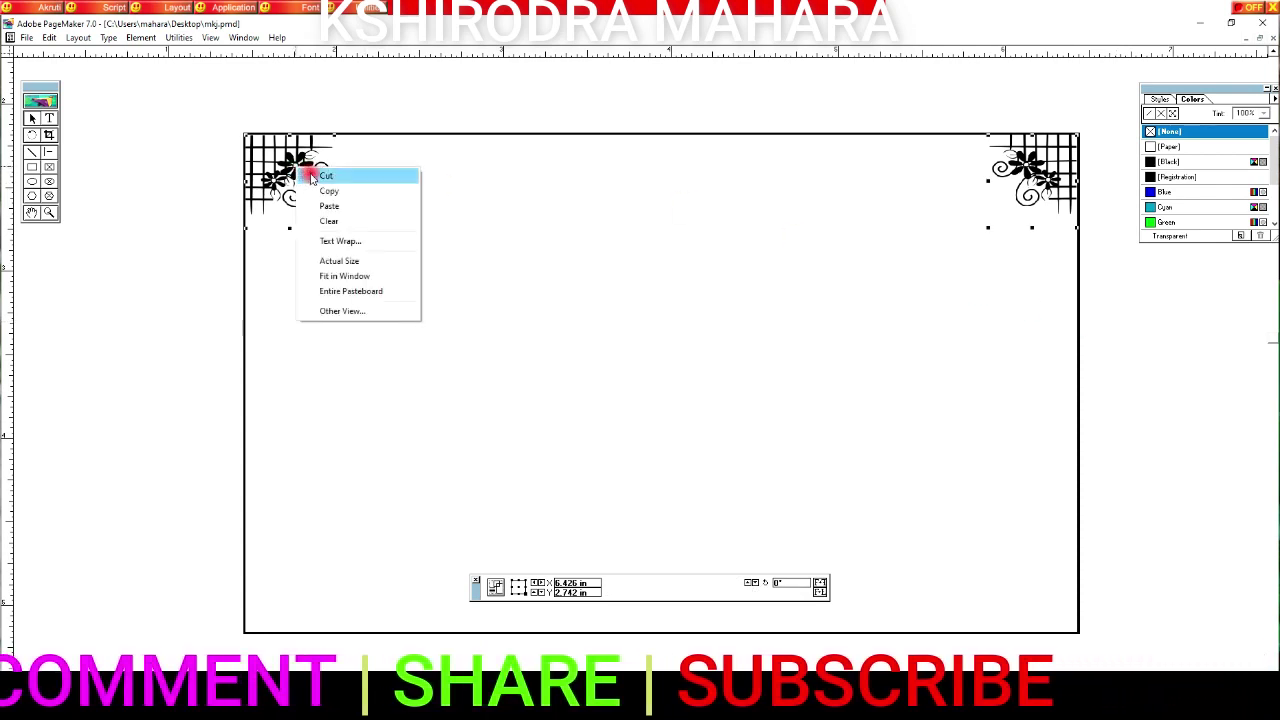
pyautogui.click(523, 389)
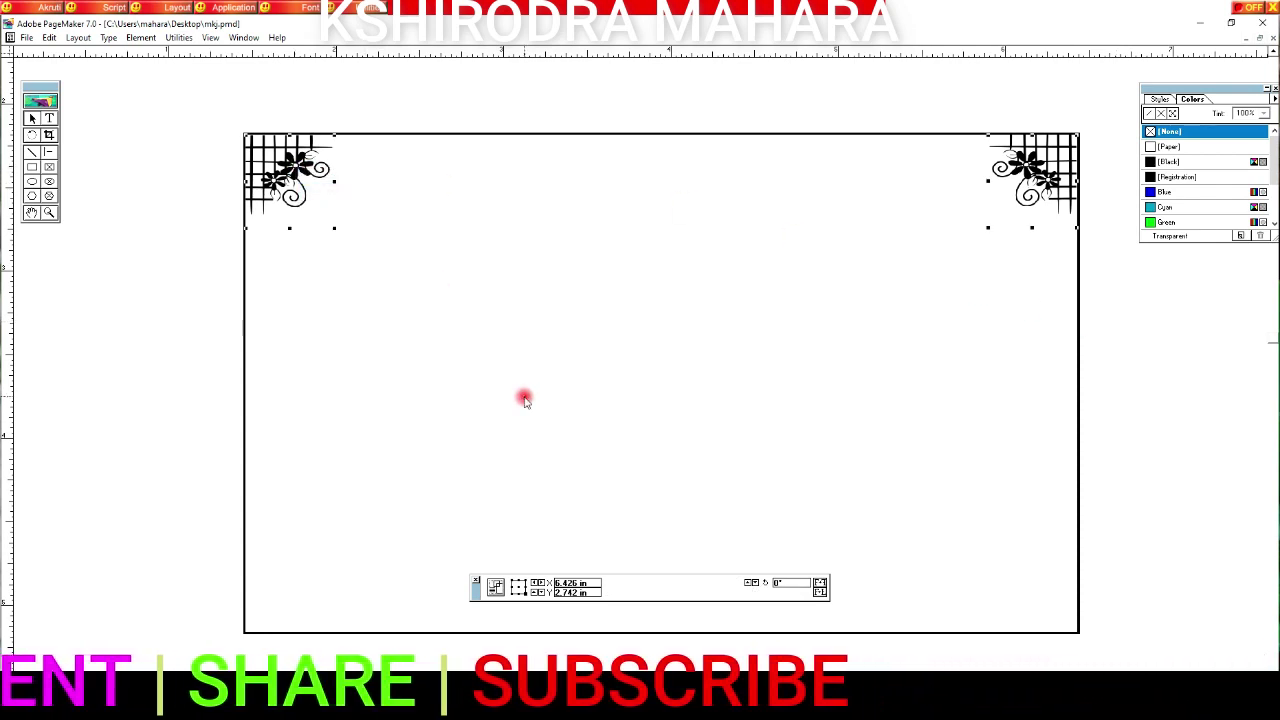
pyautogui.rightClick(524, 399)
pyautogui.click(560, 434)
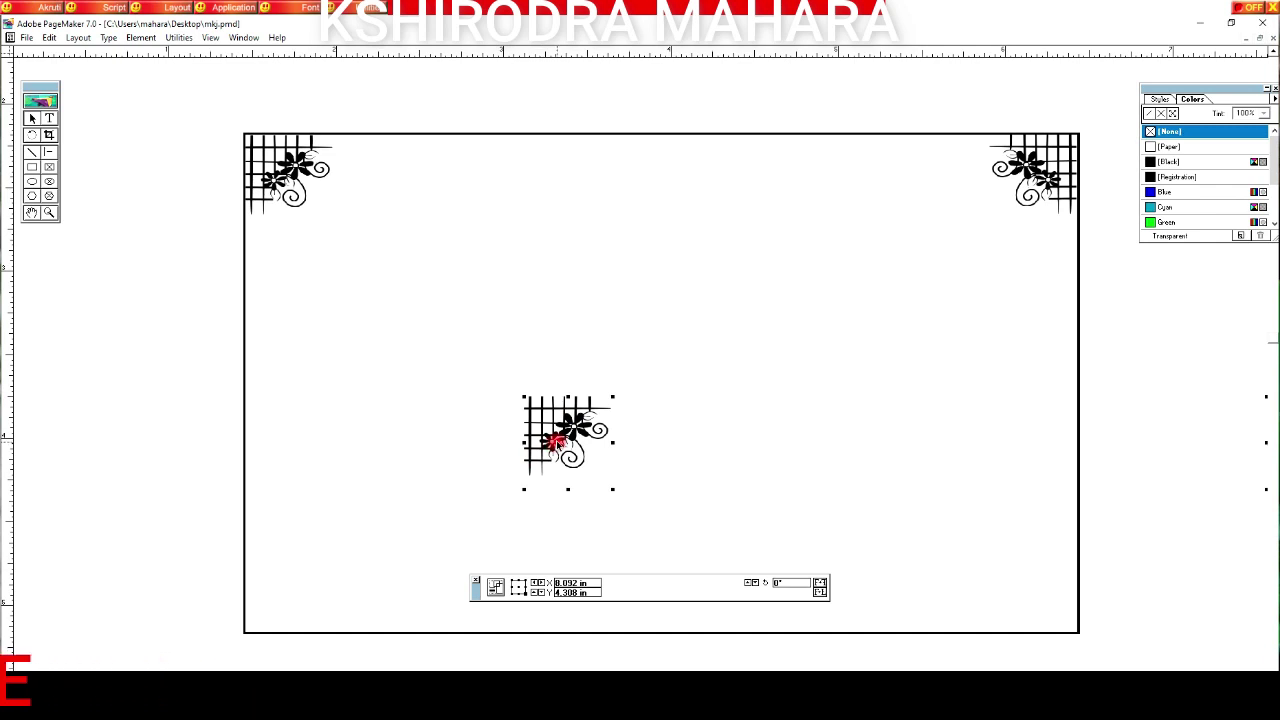
# - Group the pasted pair, flip it upside down and fit it into the bottom corners
pyautogui.click(137, 38)
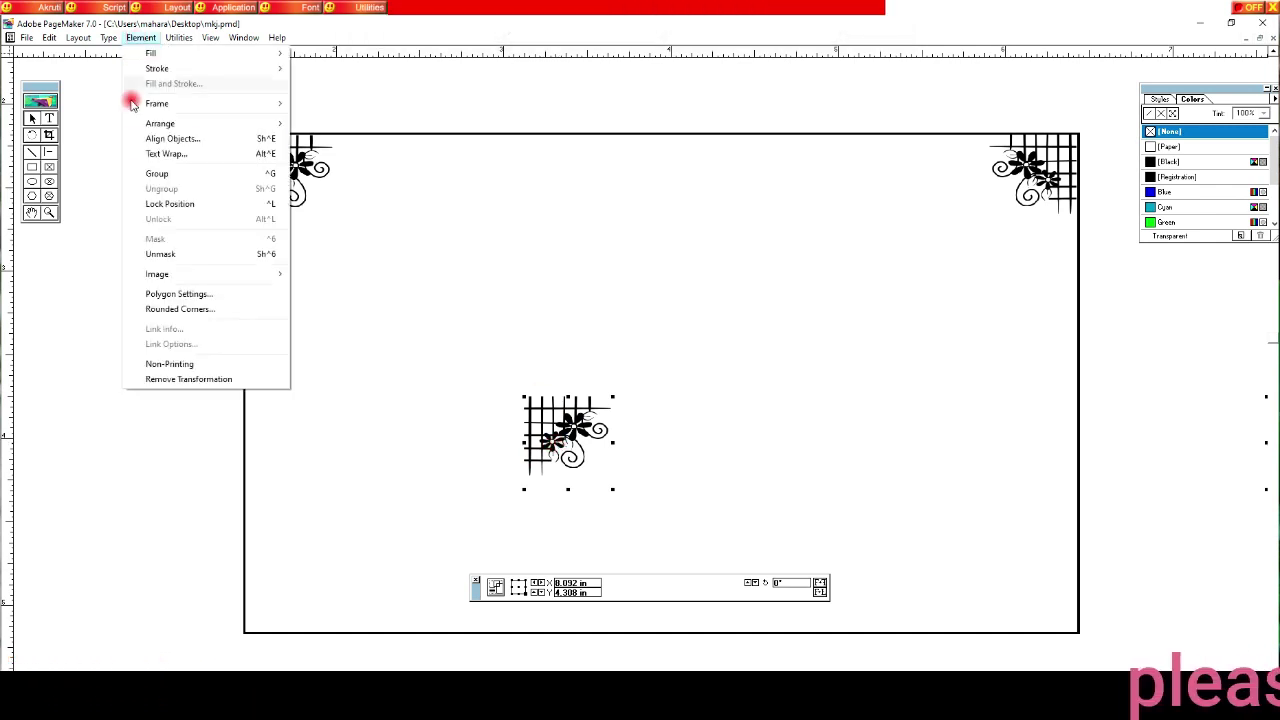
pyautogui.click(158, 174)
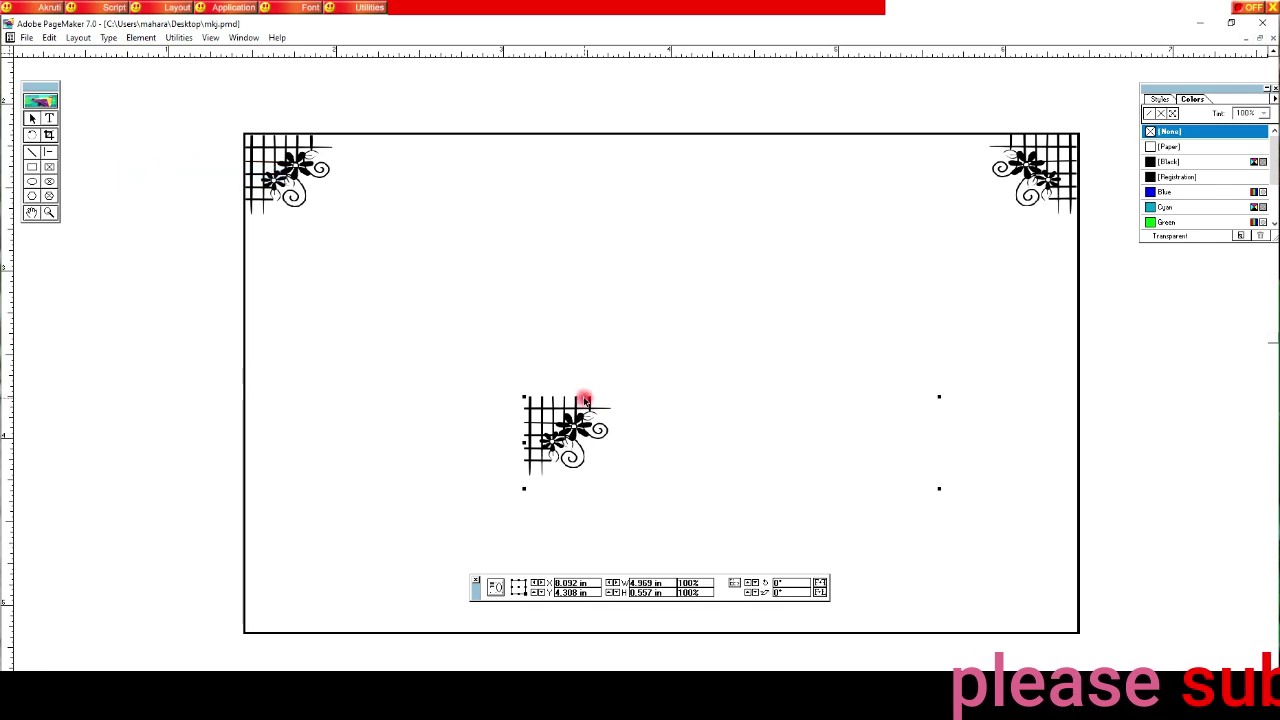
pyautogui.moveTo(572, 418); pyautogui.dragTo(295, 561)
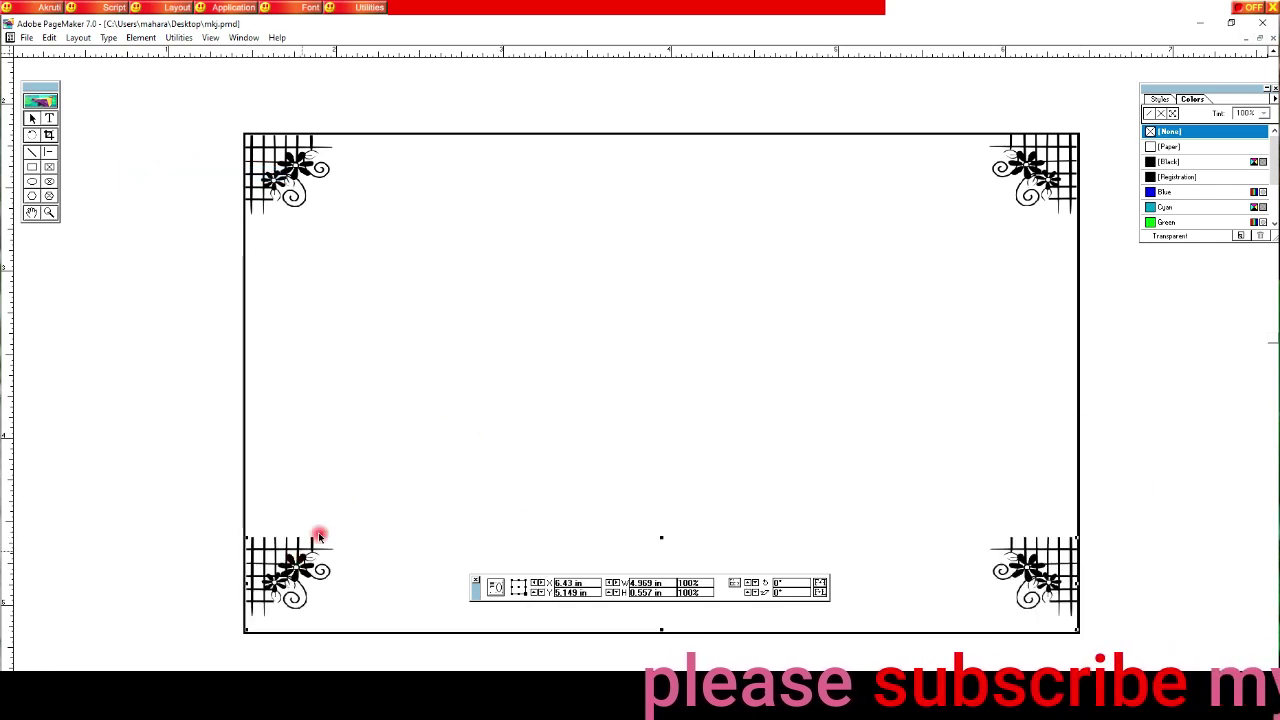
pyautogui.click(821, 582)
pyautogui.moveTo(293, 660); pyautogui.dragTo(289, 571)
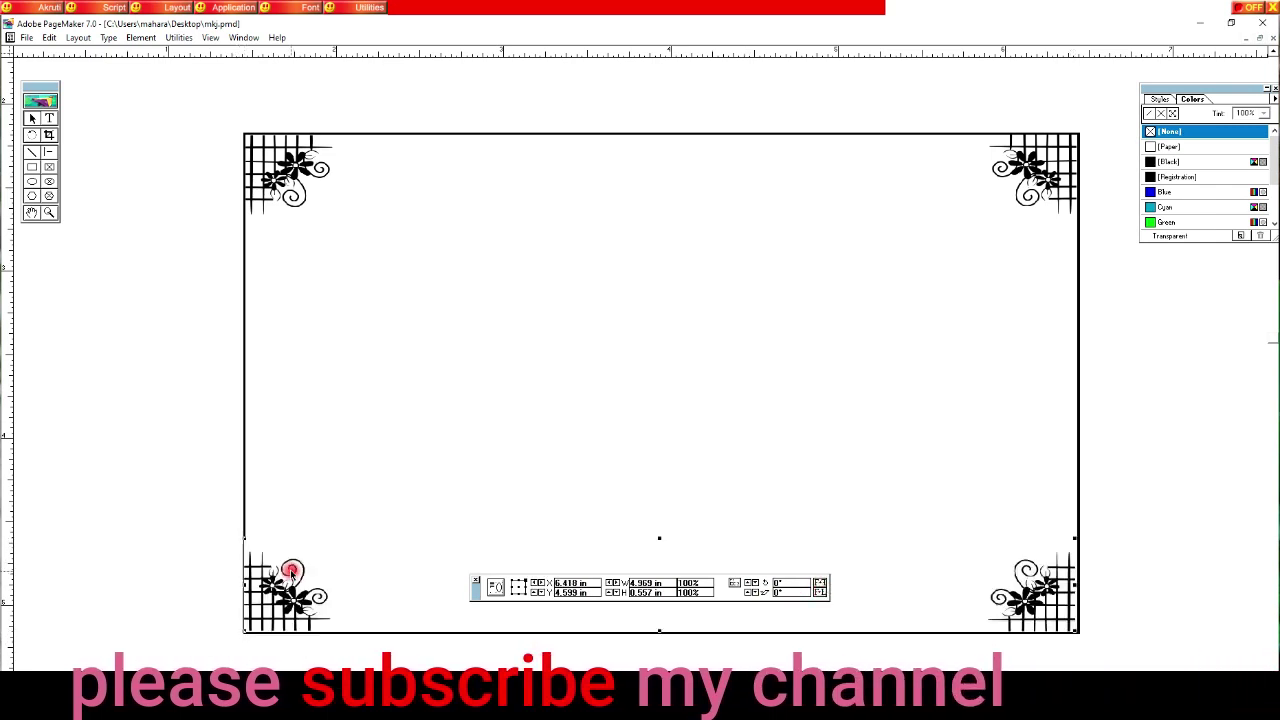
pyautogui.press('Right')
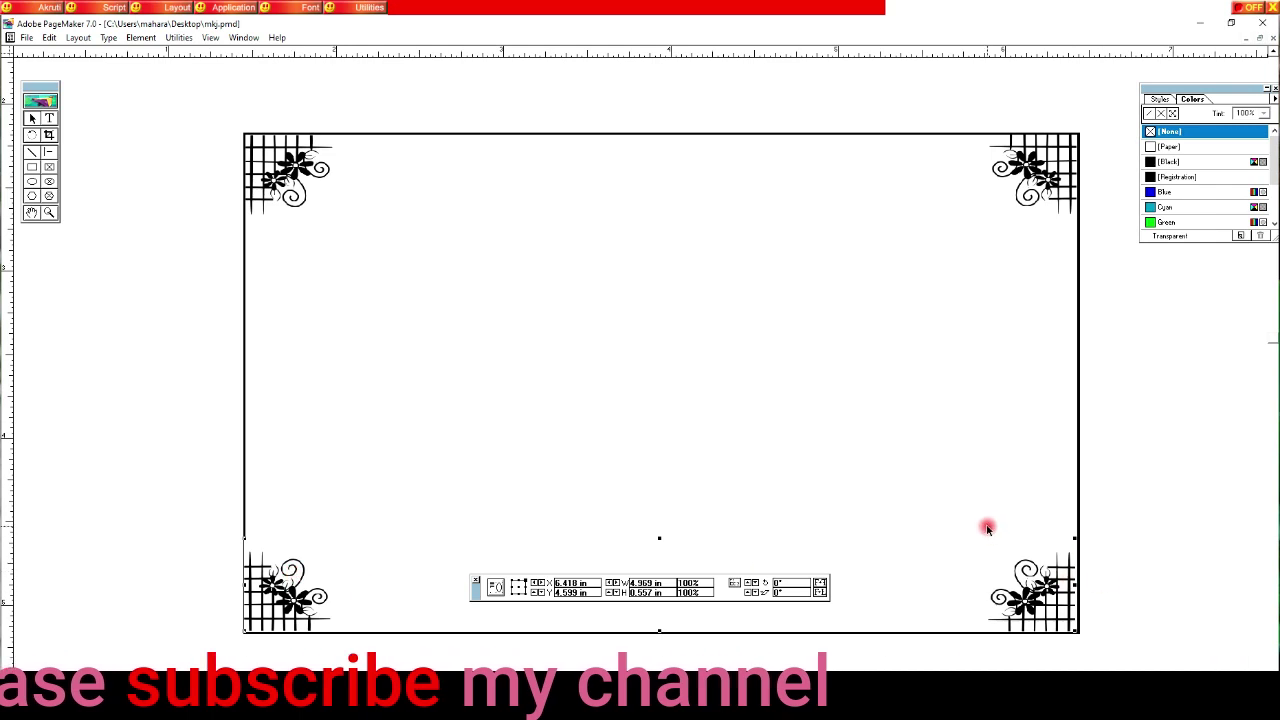
pyautogui.press('Right')
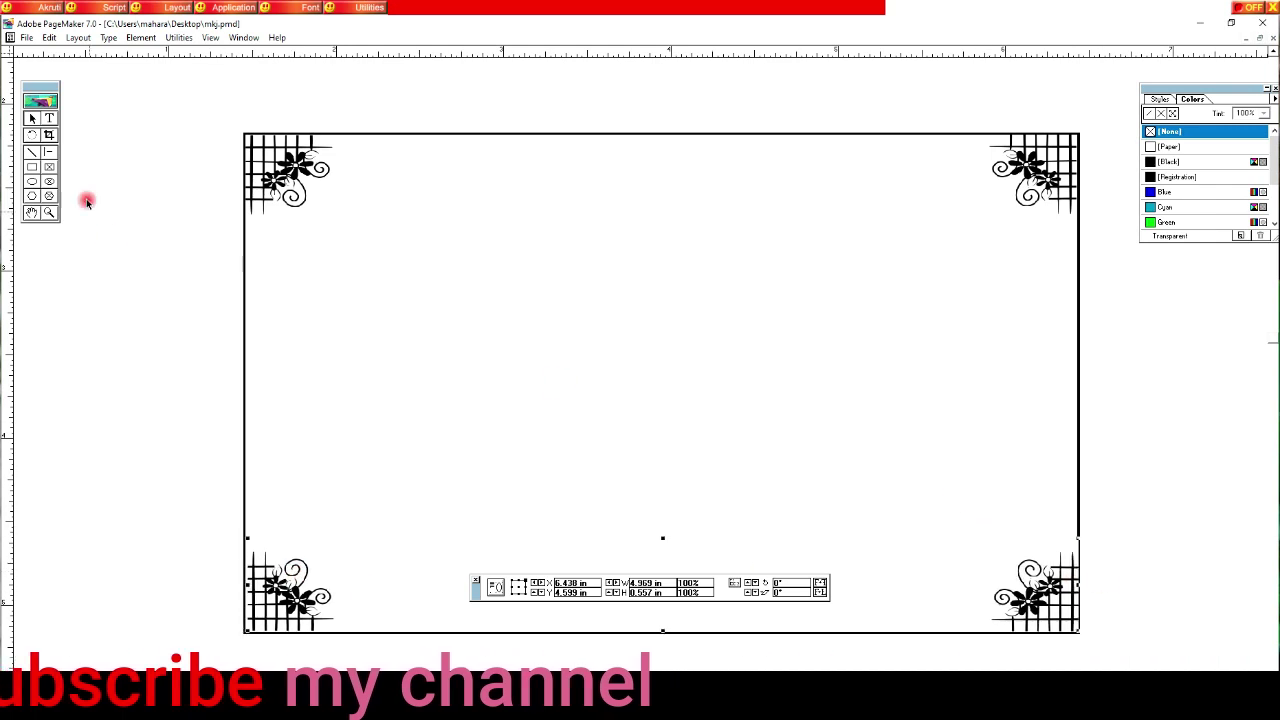
# - Draw inner border lines along the frame's bottom, right and left edges
pyautogui.click(48, 150)
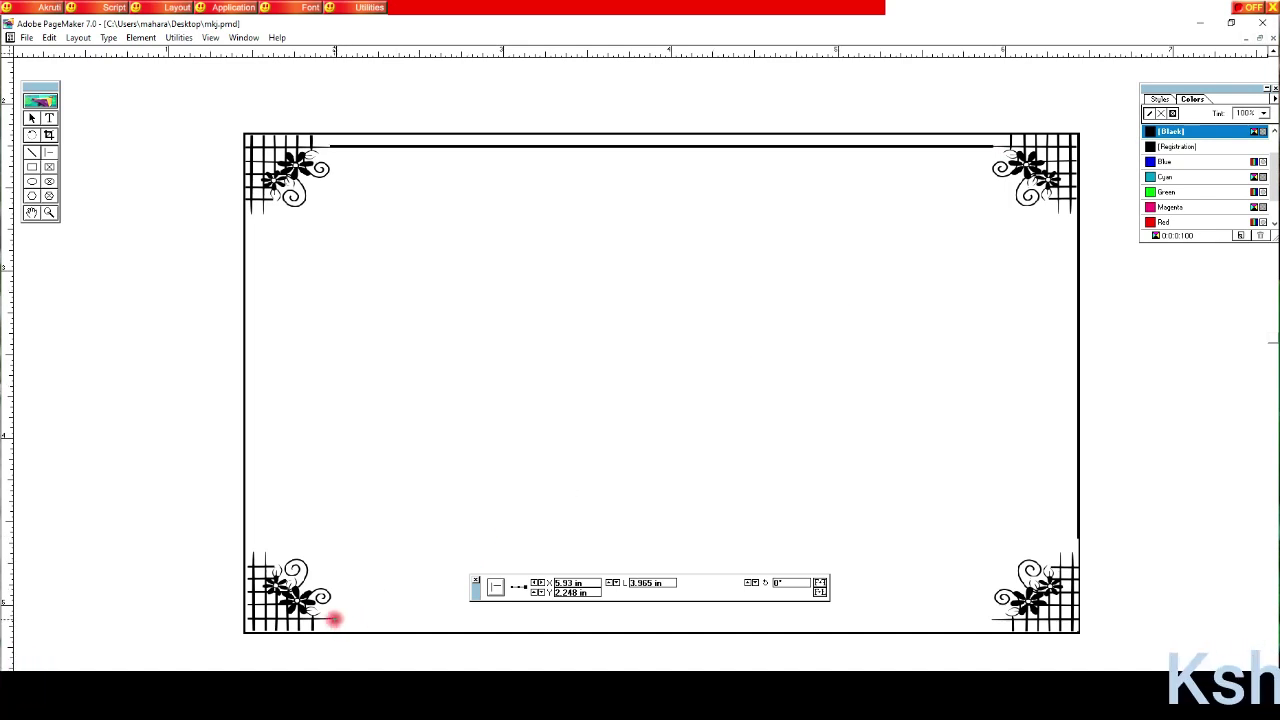
pyautogui.moveTo(783, 604); pyautogui.dragTo(995, 618)
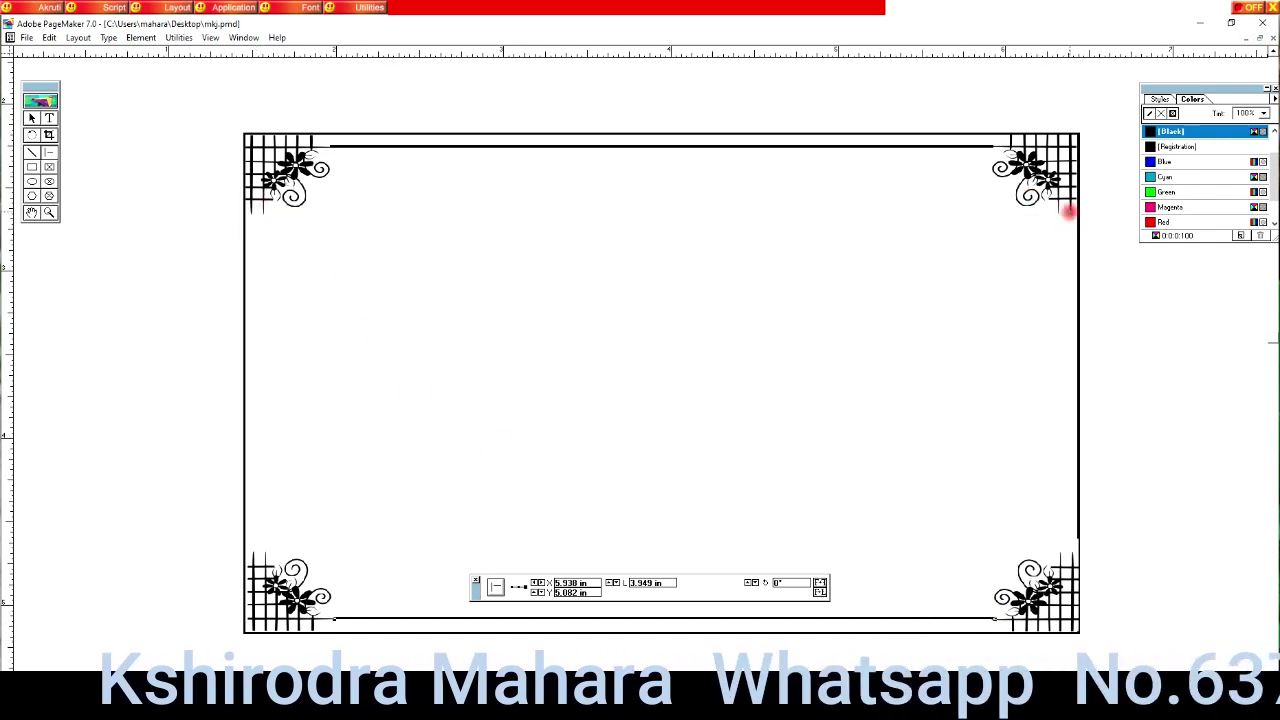
pyautogui.click(1069, 274)
pyautogui.moveTo(1072, 210); pyautogui.dragTo(1072, 555)
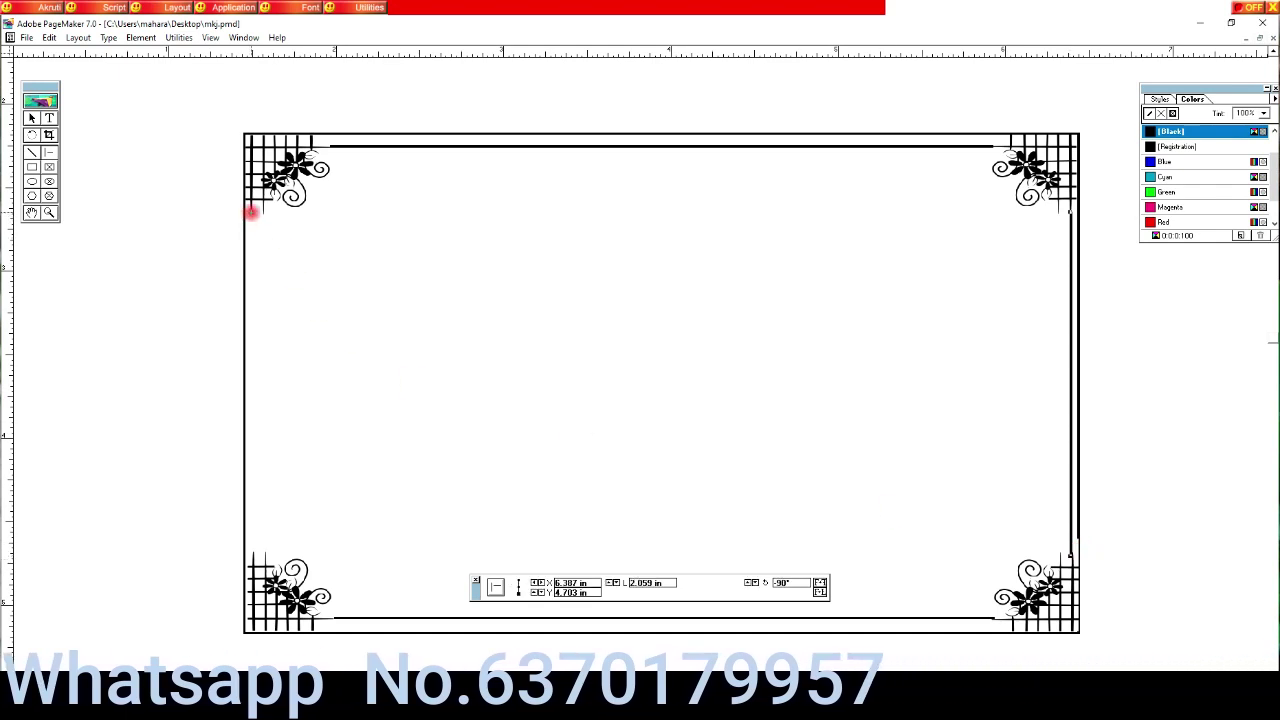
pyautogui.moveTo(252, 210)
pyautogui.mouseDown()
pyautogui.moveTo(252, 453)
pyautogui.moveTo(306, 558)
pyautogui.mouseUp()
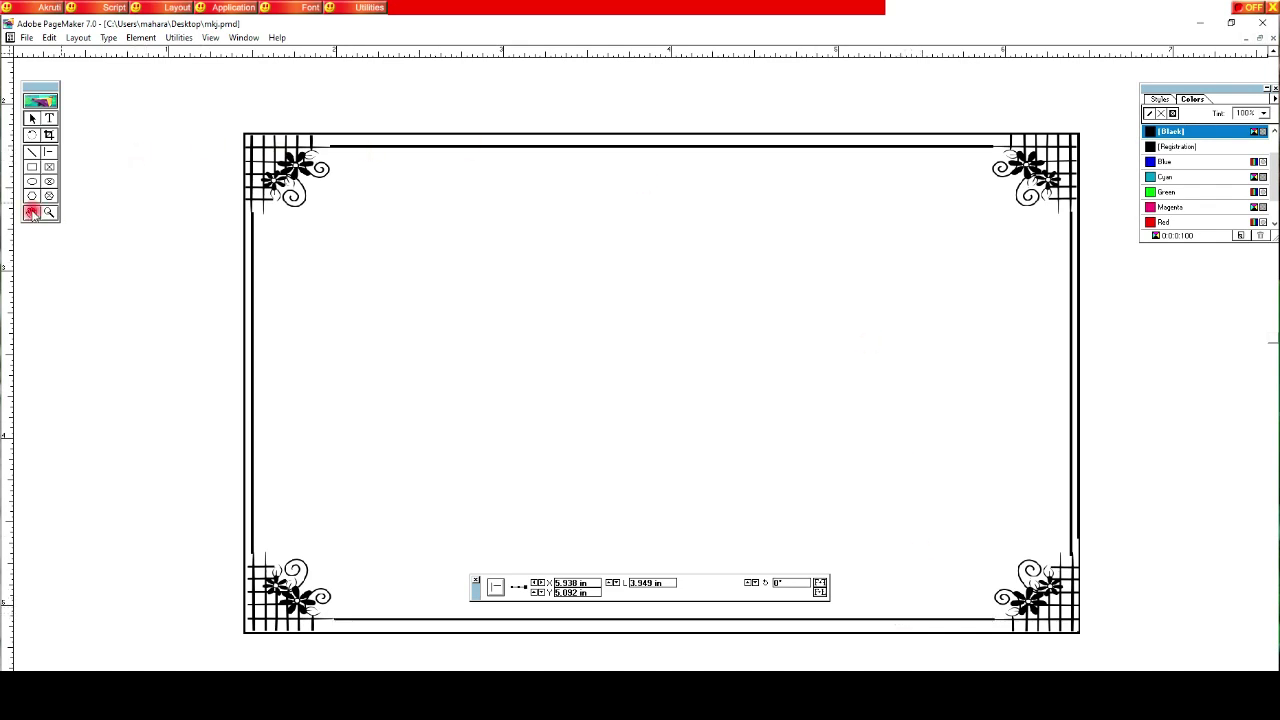
pyautogui.moveTo(636, 254); pyautogui.dragTo(437, 244)
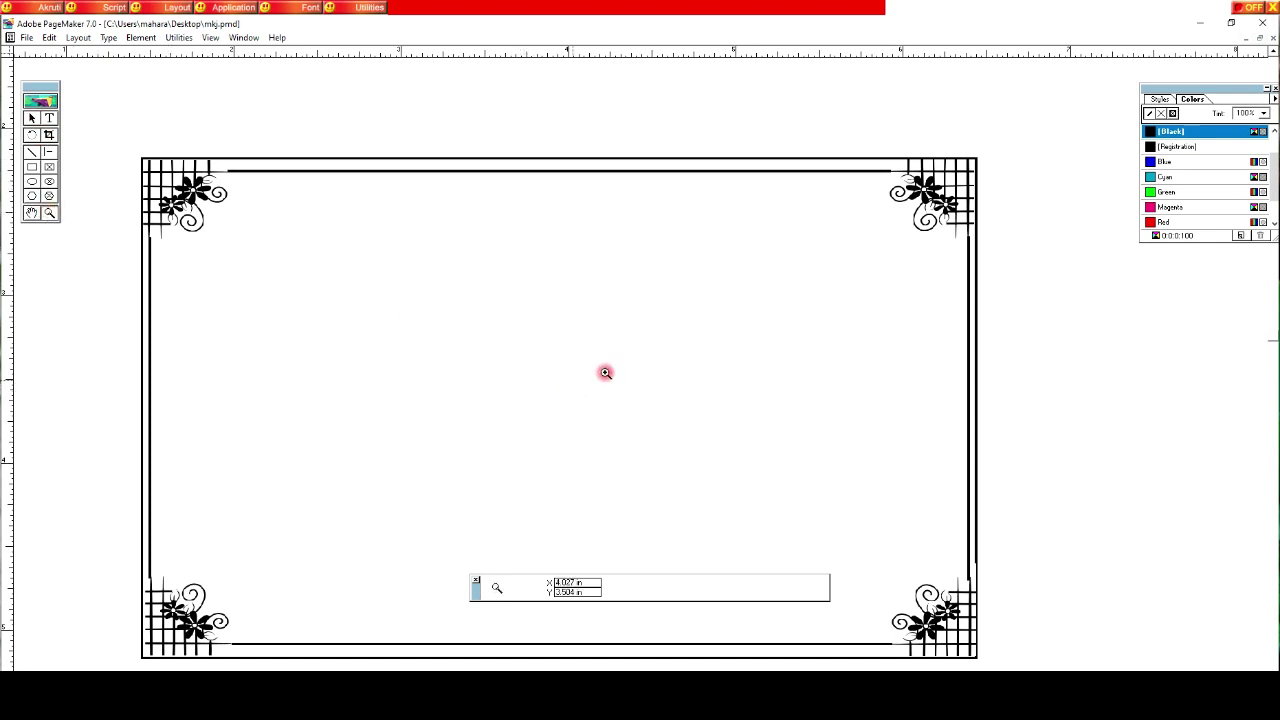
# - Zoom out, select the card frame and set a vertical ruler guide at its centre
pyautogui.keyDown('ctrl'); pyautogui.click(627, 334); pyautogui.keyUp('ctrl')
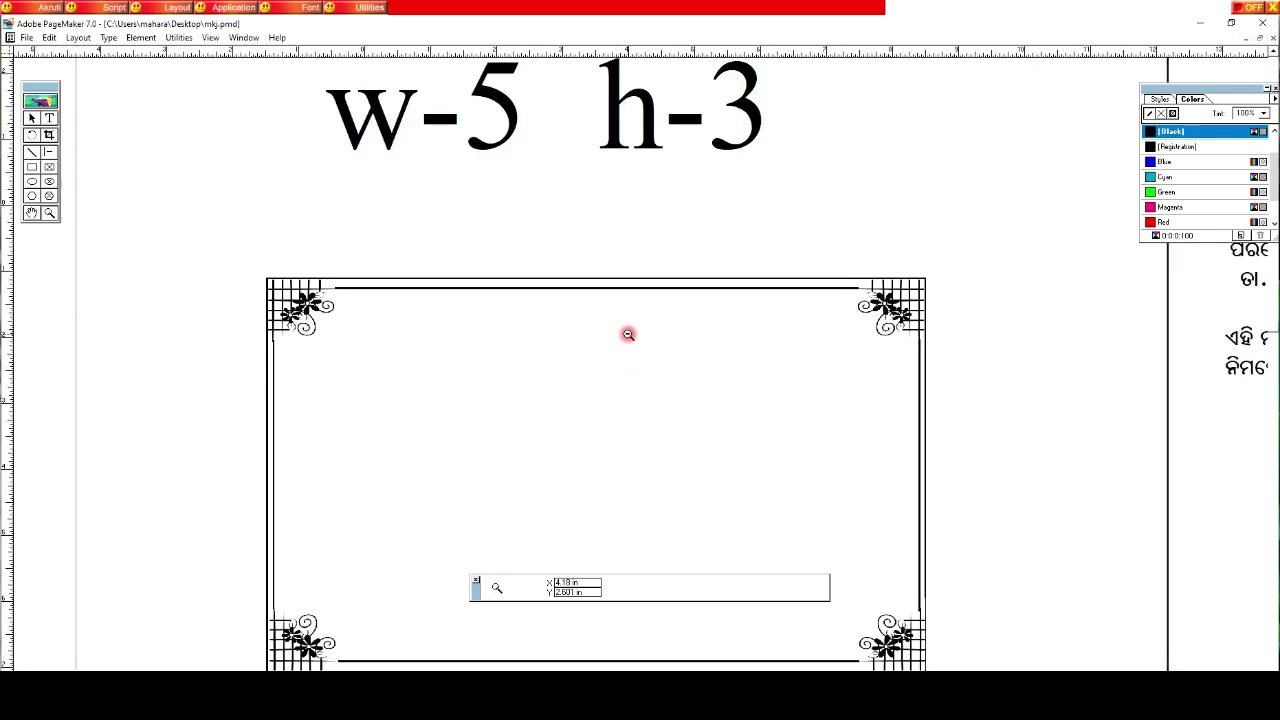
pyautogui.keyDown('ctrl'); pyautogui.click(627, 334); pyautogui.keyUp('ctrl')
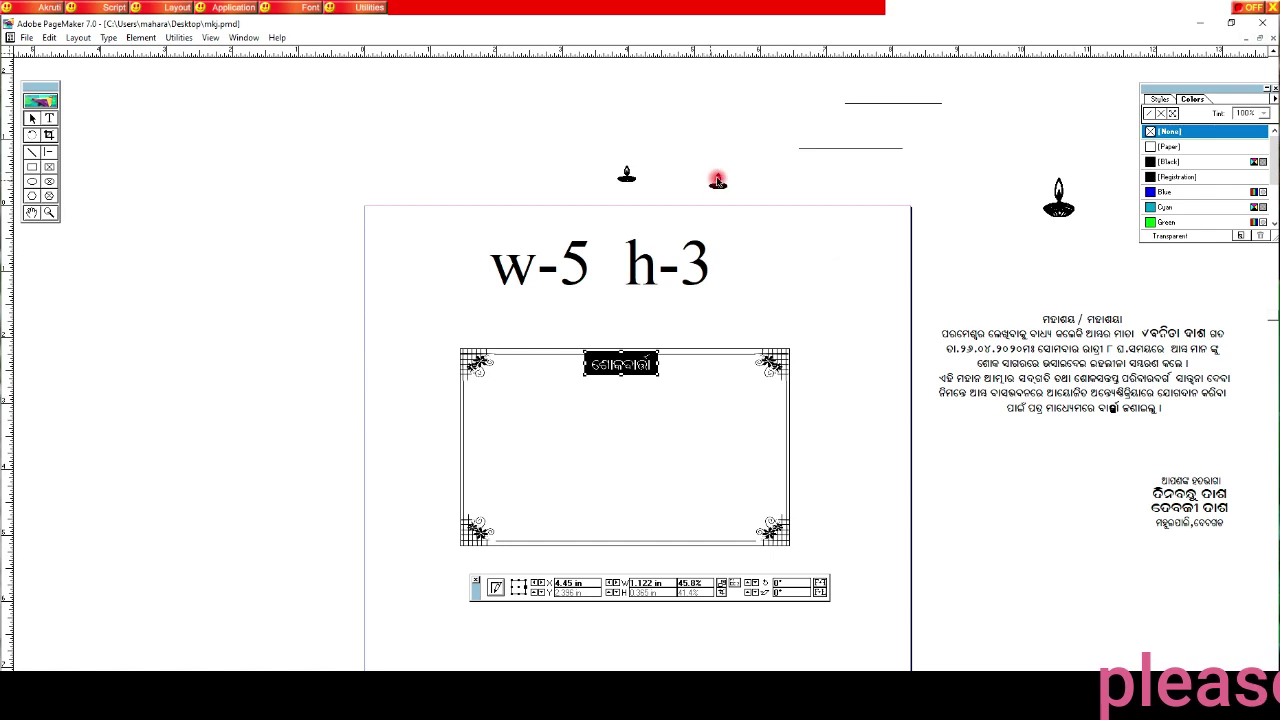
pyautogui.click(726, 350)
pyautogui.moveTo(8, 376); pyautogui.dragTo(623, 461)
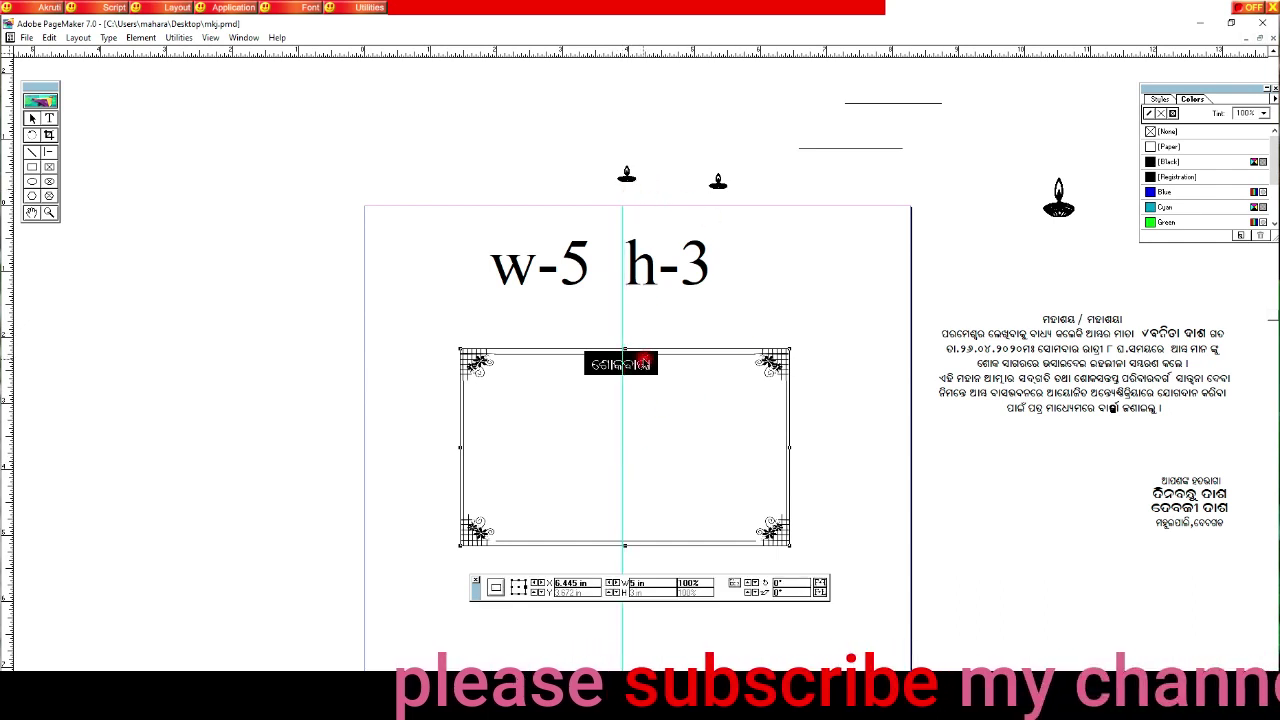
# - Move the Odia body text into the frame, centre it, and nudge it slightly up
pyautogui.click(1085, 380)
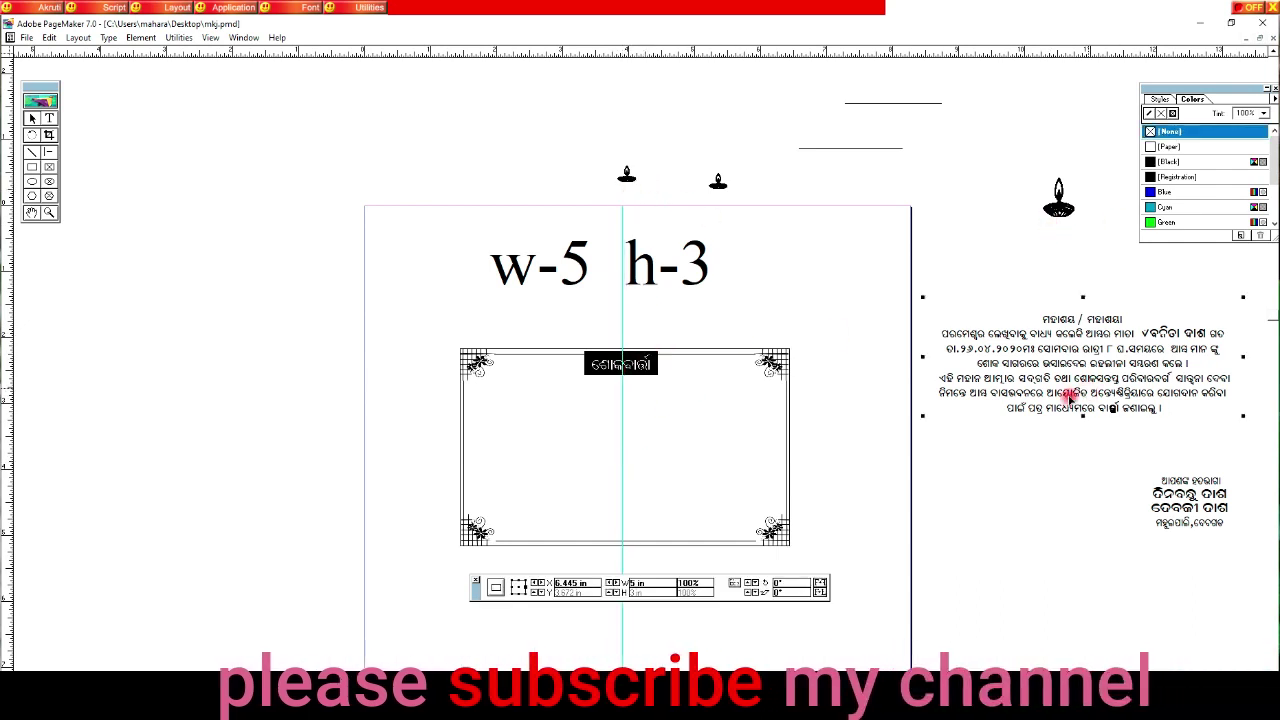
pyautogui.keyDown('shift'); pyautogui.click(628, 476); pyautogui.keyUp('shift')
pyautogui.hotkey('ctrl', 'F5')
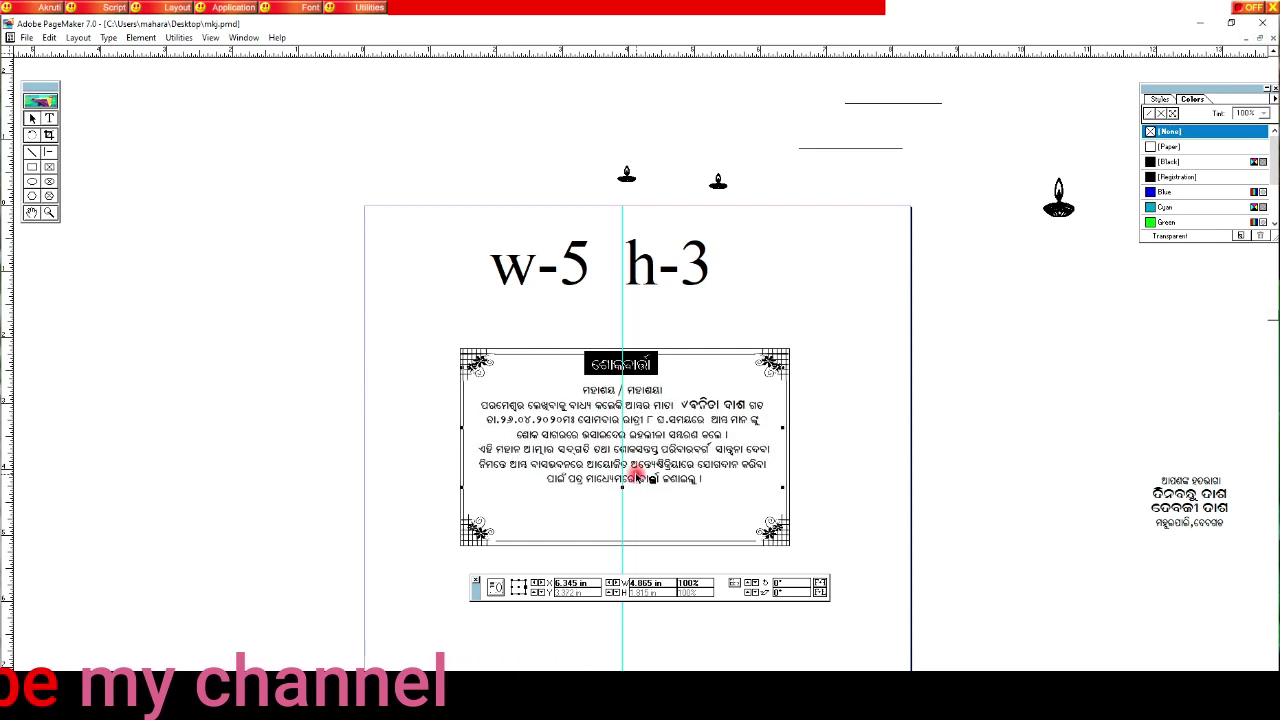
pyautogui.click(636, 476)
pyautogui.moveTo(636, 476); pyautogui.dragTo(676, 471)
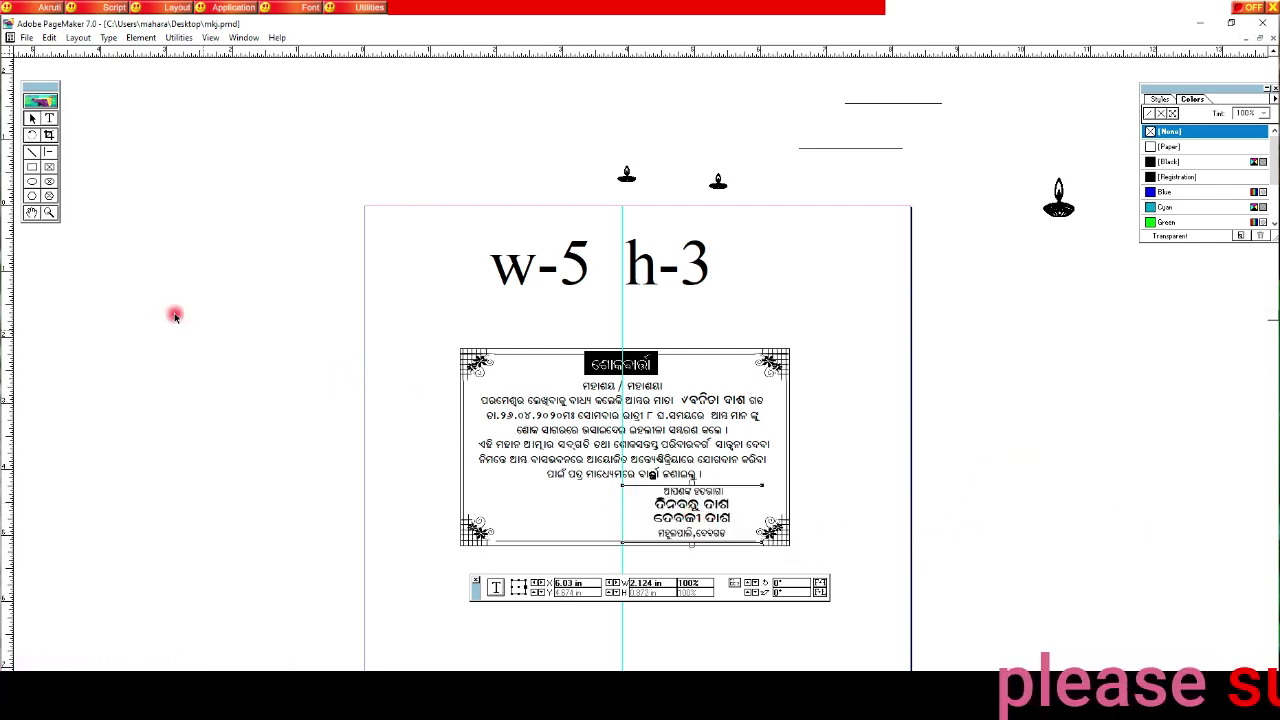
pyautogui.moveTo(719, 416)
pyautogui.mouseDown()
pyautogui.moveTo(431, 397)
pyautogui.moveTo(471, 413)
pyautogui.mouseUp()
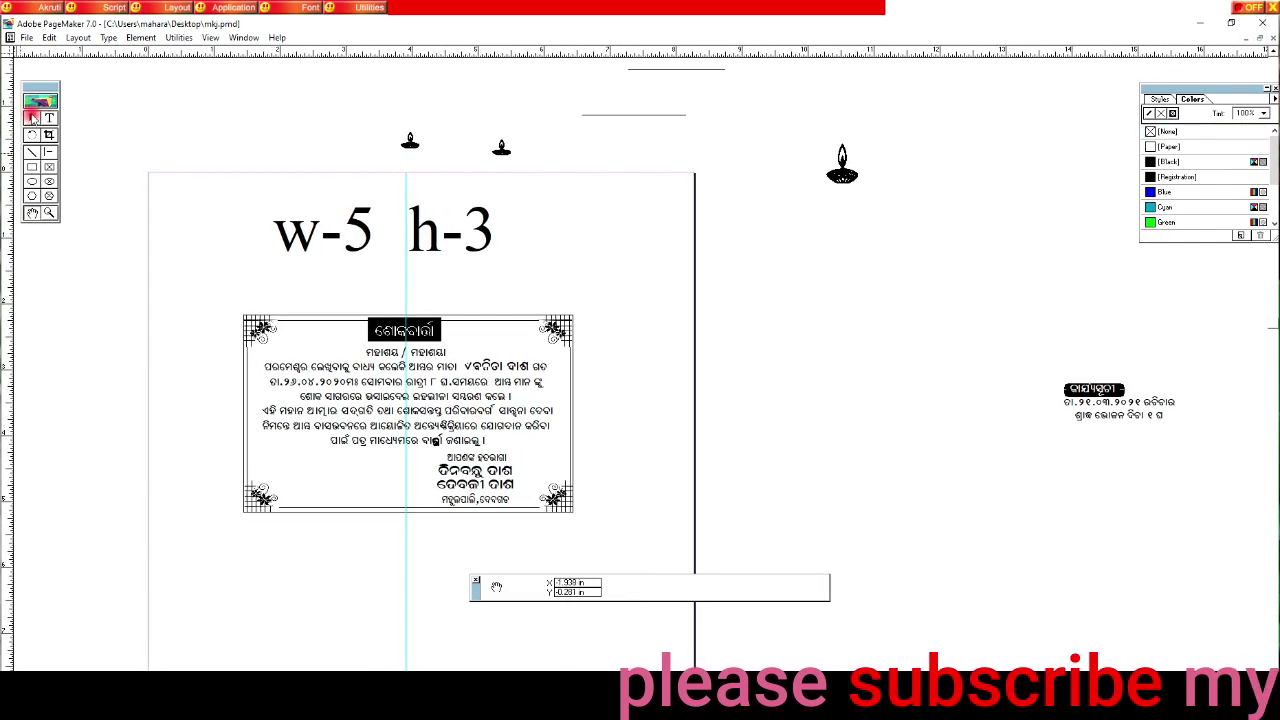
# - Place the agenda block bottom-left, the large lamp bottom-centre, and a small lamp beside the heading
pyautogui.moveTo(1120, 390); pyautogui.dragTo(343, 468)
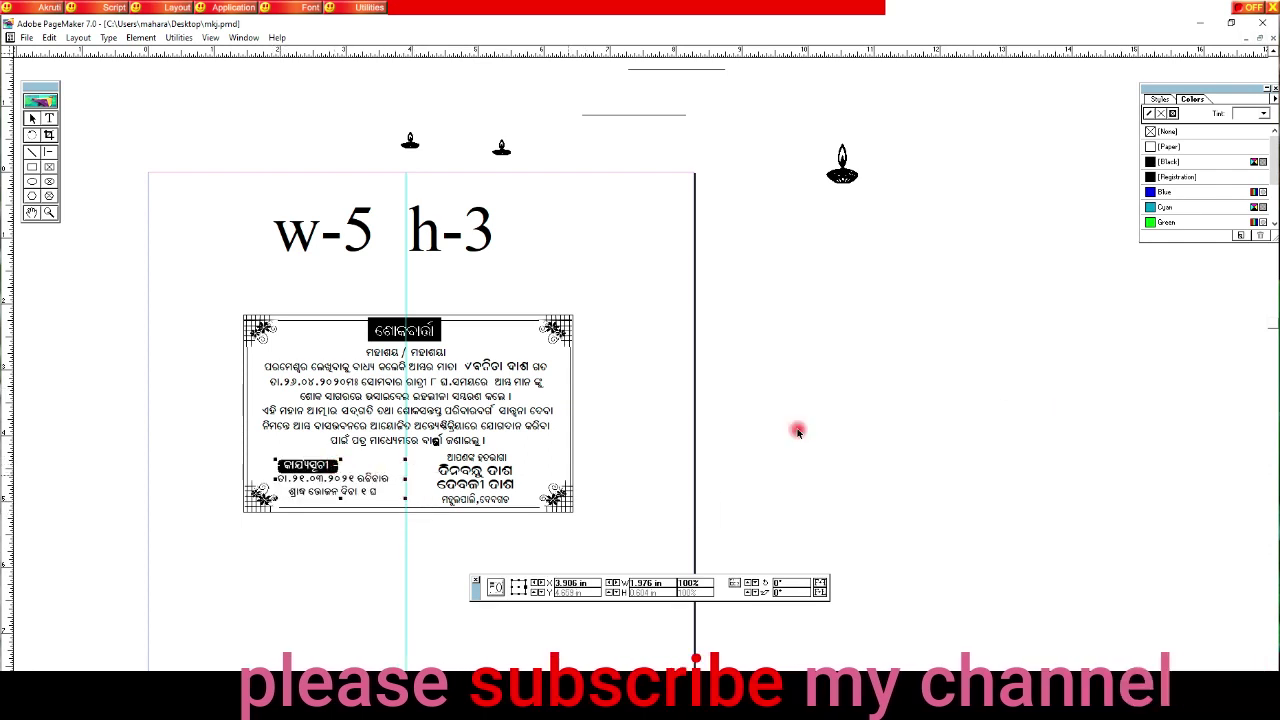
pyautogui.moveTo(840, 165); pyautogui.dragTo(403, 493)
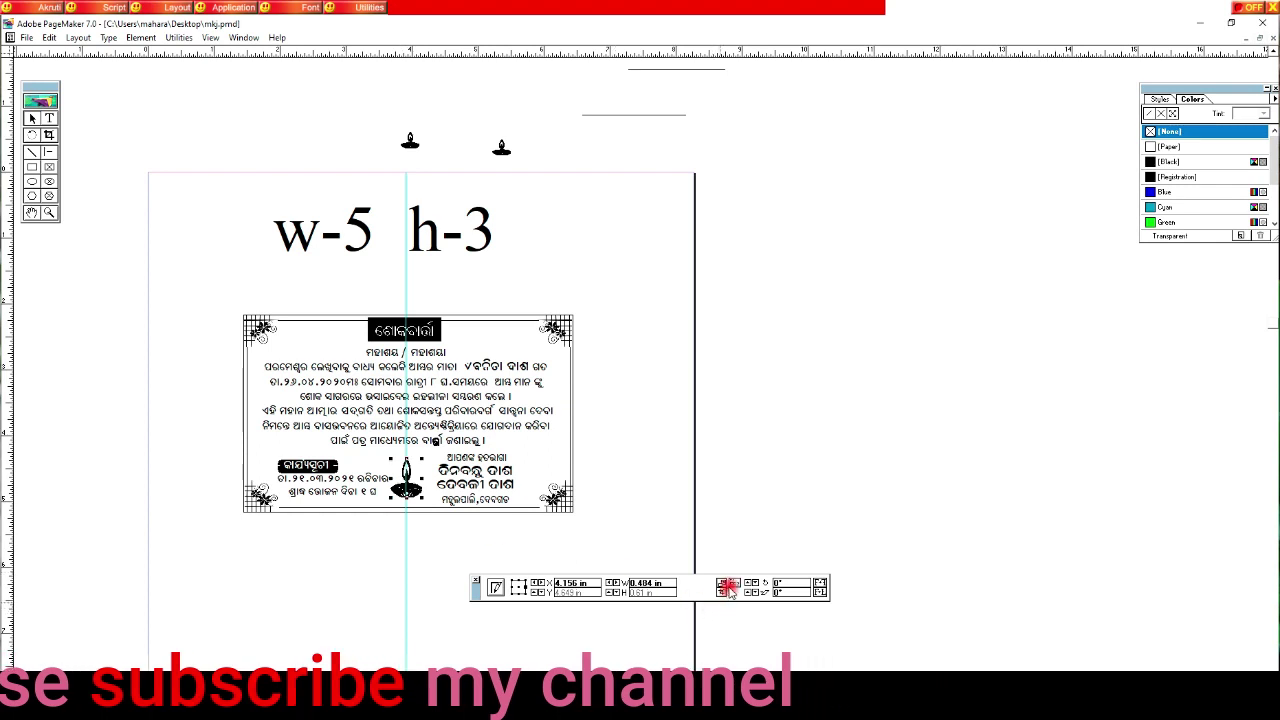
pyautogui.click(410, 140)
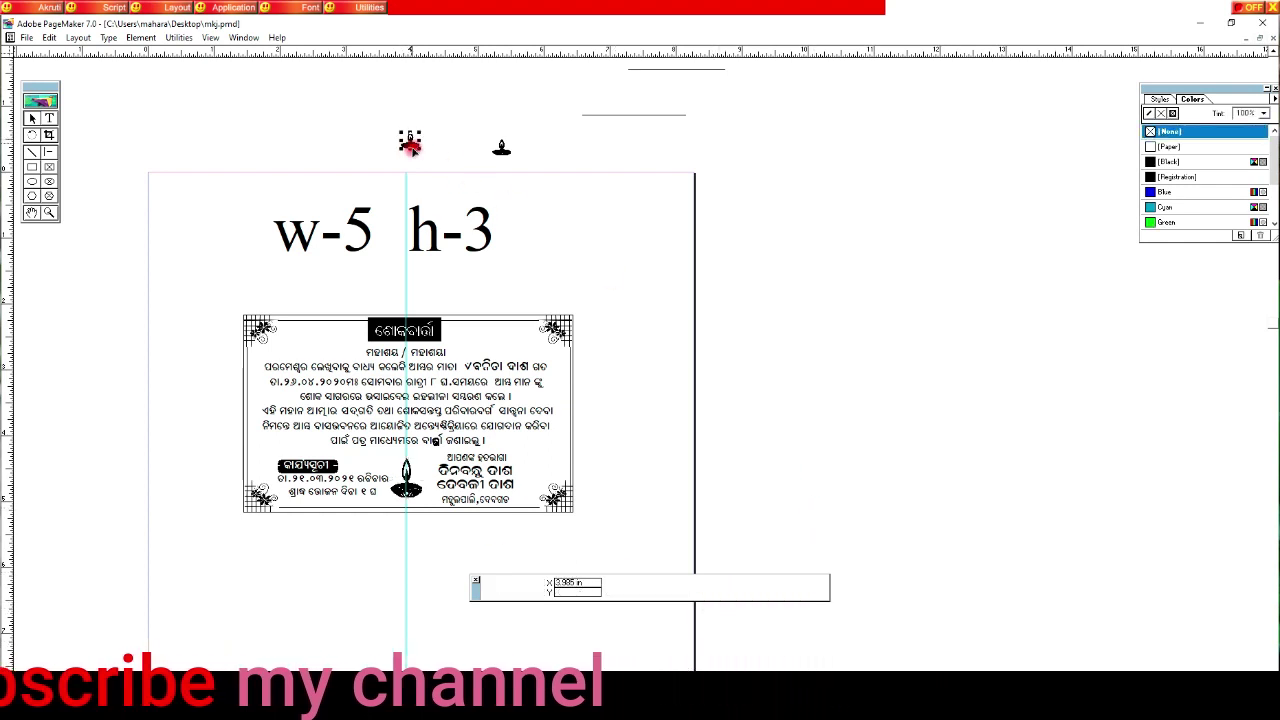
pyautogui.moveTo(444, 320); pyautogui.dragTo(455, 328)
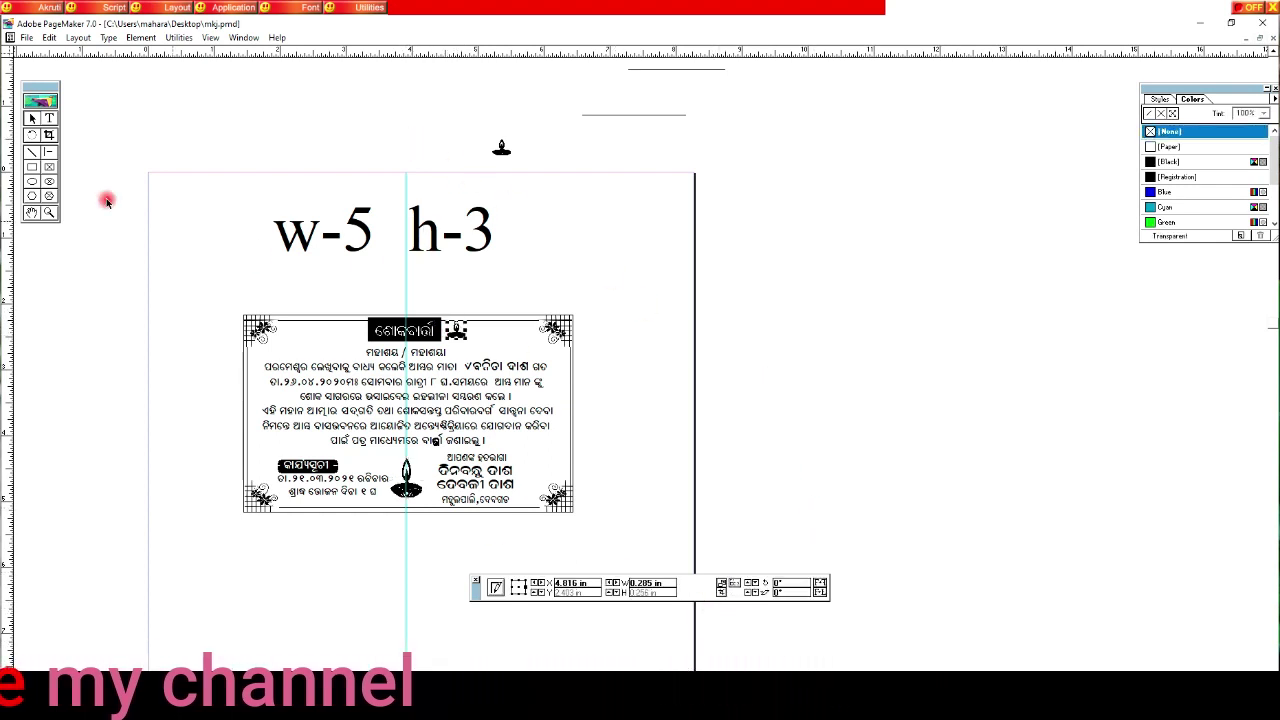
pyautogui.click(49, 212)
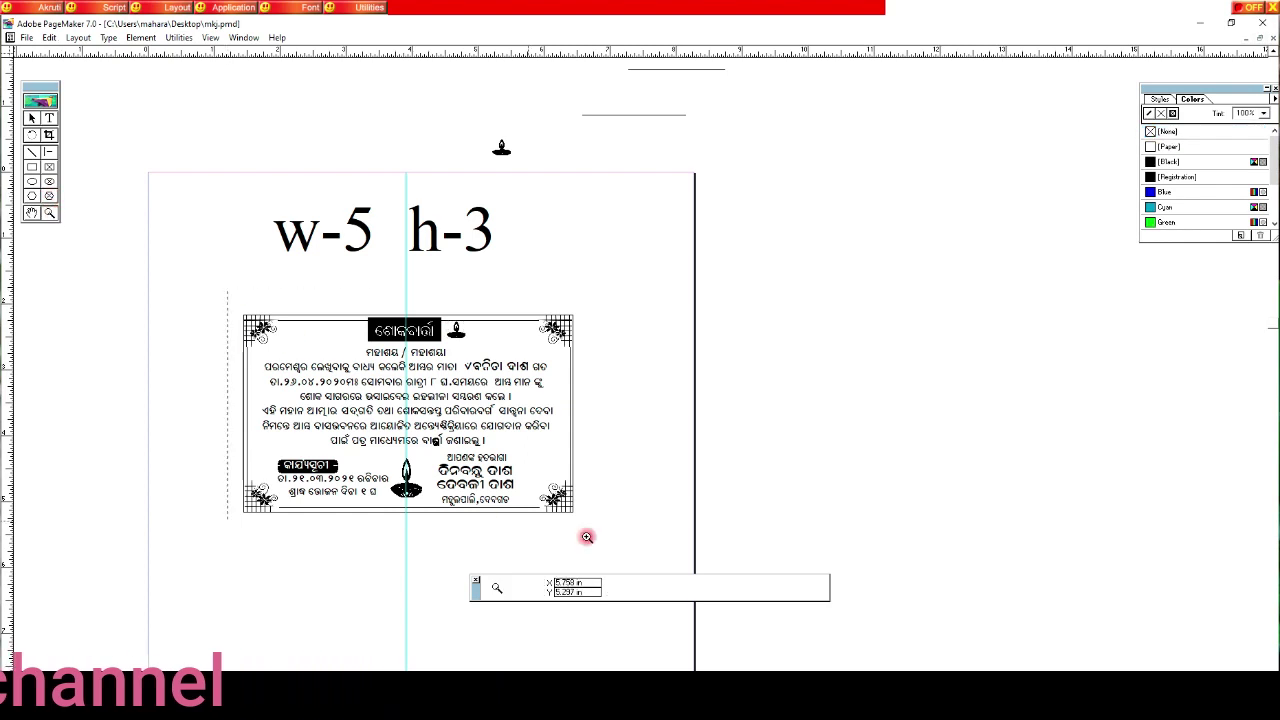
# - Copy the small lamp to the heading's left and nudge the right lamp slightly rightward
pyautogui.moveTo(591, 537); pyautogui.dragTo(633, 535)
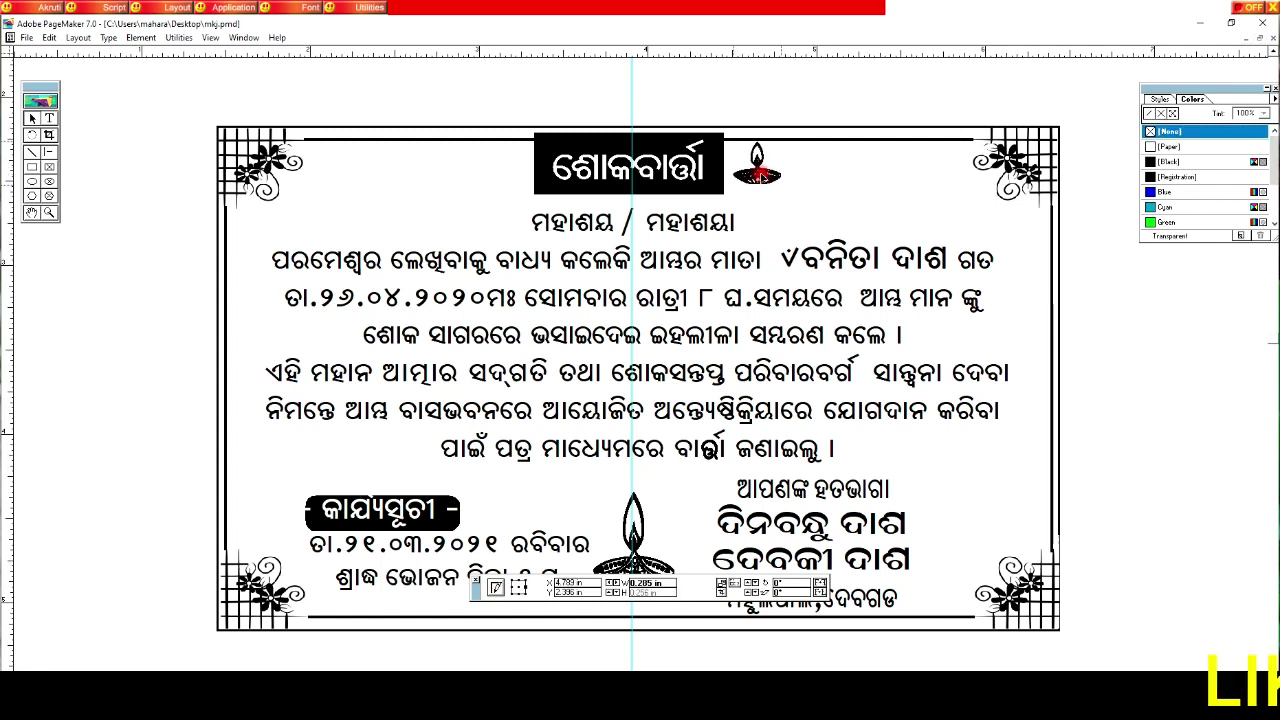
pyautogui.rightClick(760, 175)
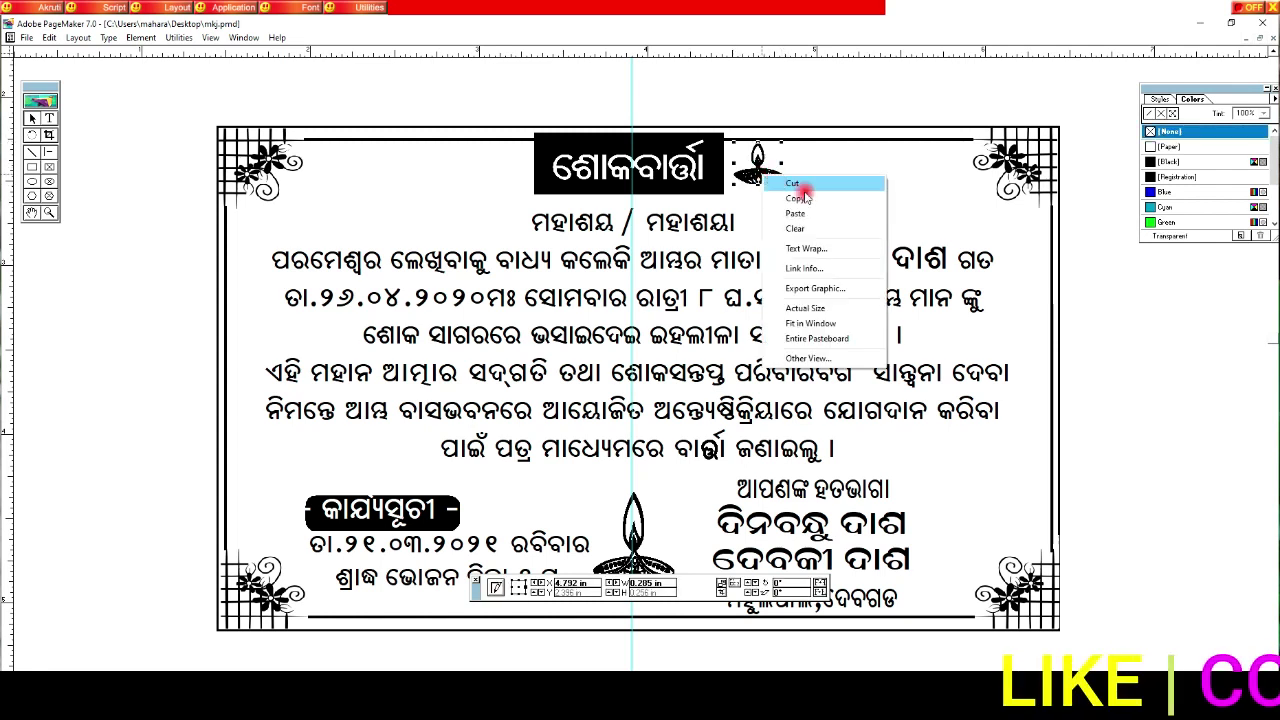
pyautogui.click(408, 171)
pyautogui.rightClick(423, 180)
pyautogui.click(440, 210)
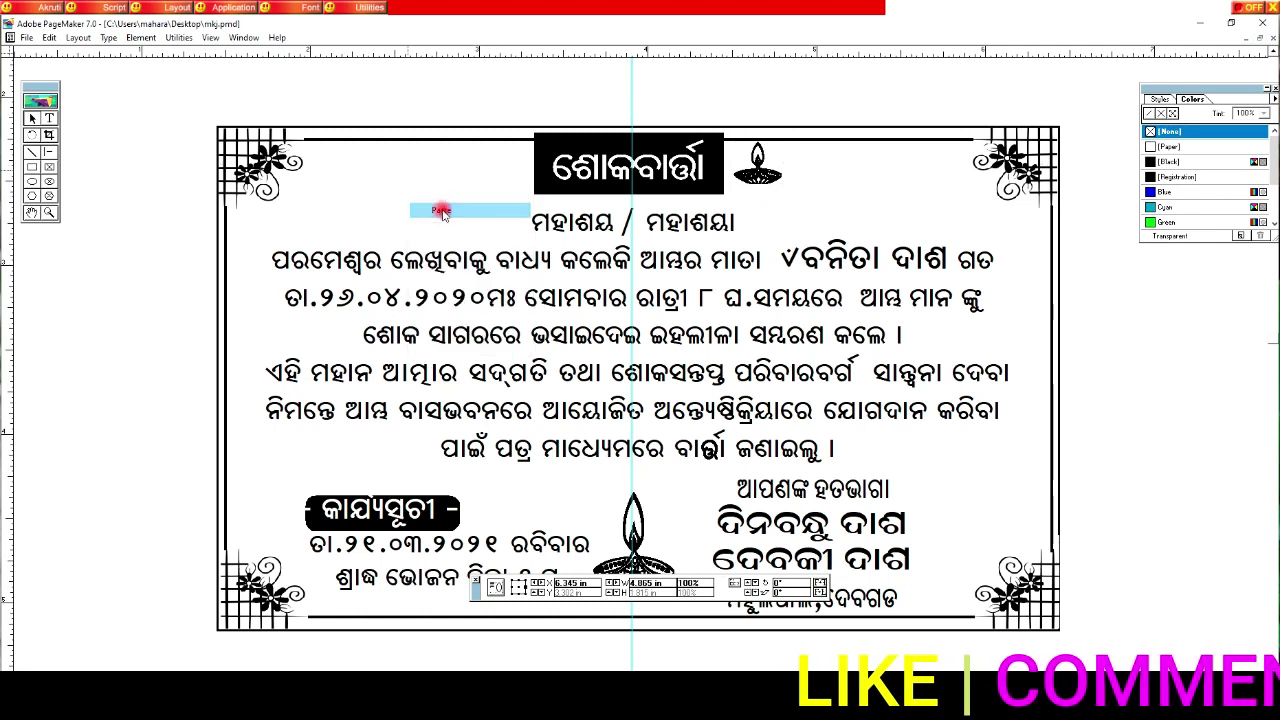
pyautogui.moveTo(449, 199); pyautogui.dragTo(484, 181)
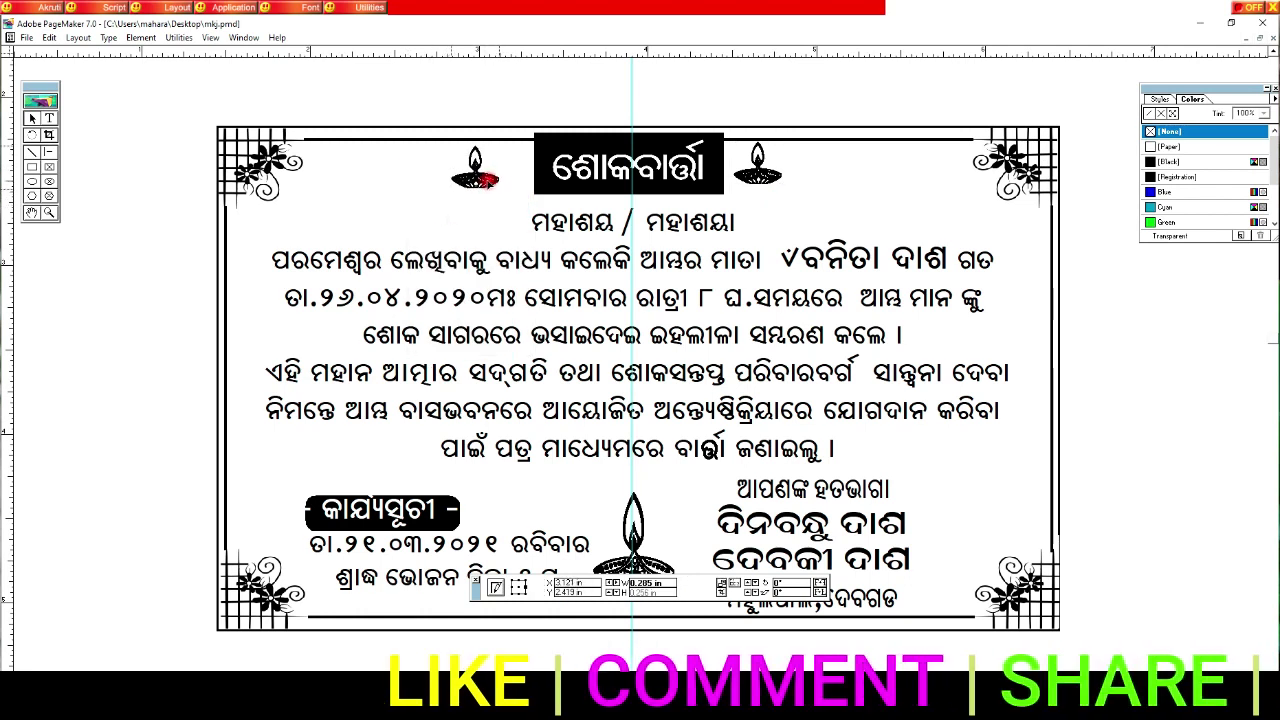
pyautogui.click(765, 178)
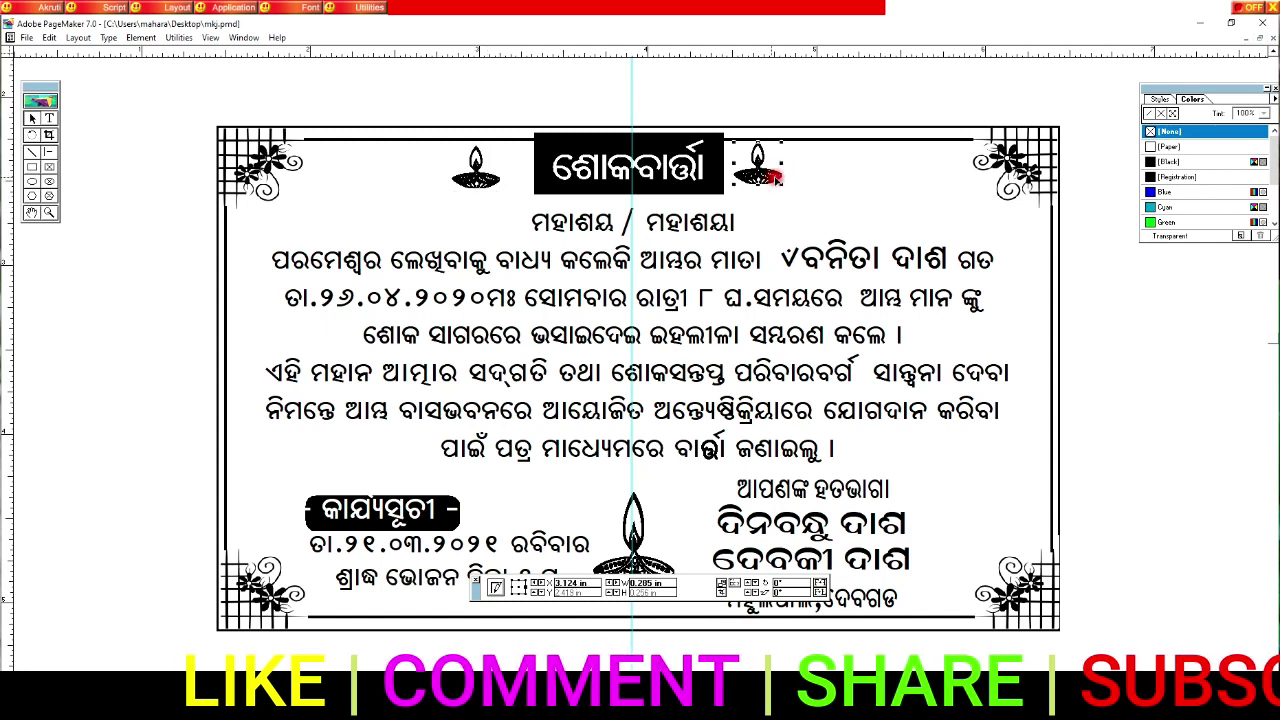
pyautogui.moveTo(770, 178); pyautogui.dragTo(774, 178)
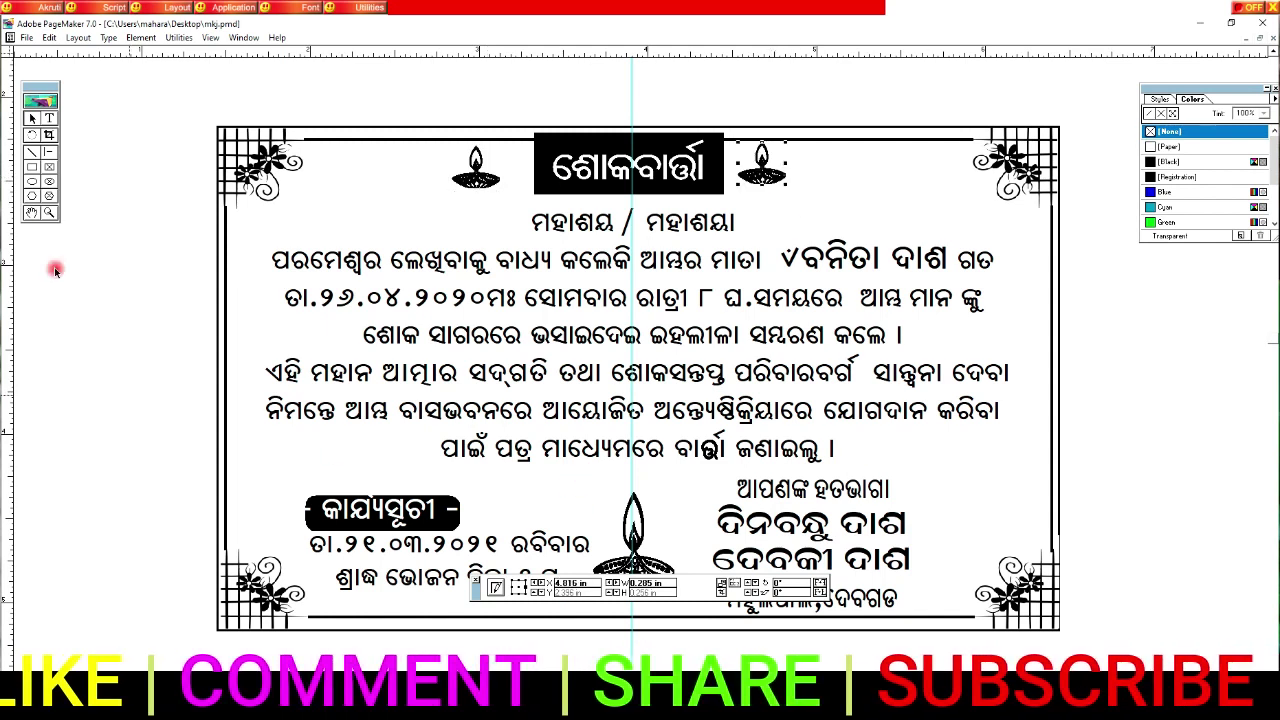
pyautogui.moveTo(232, 405); pyautogui.dragTo(212, 341)
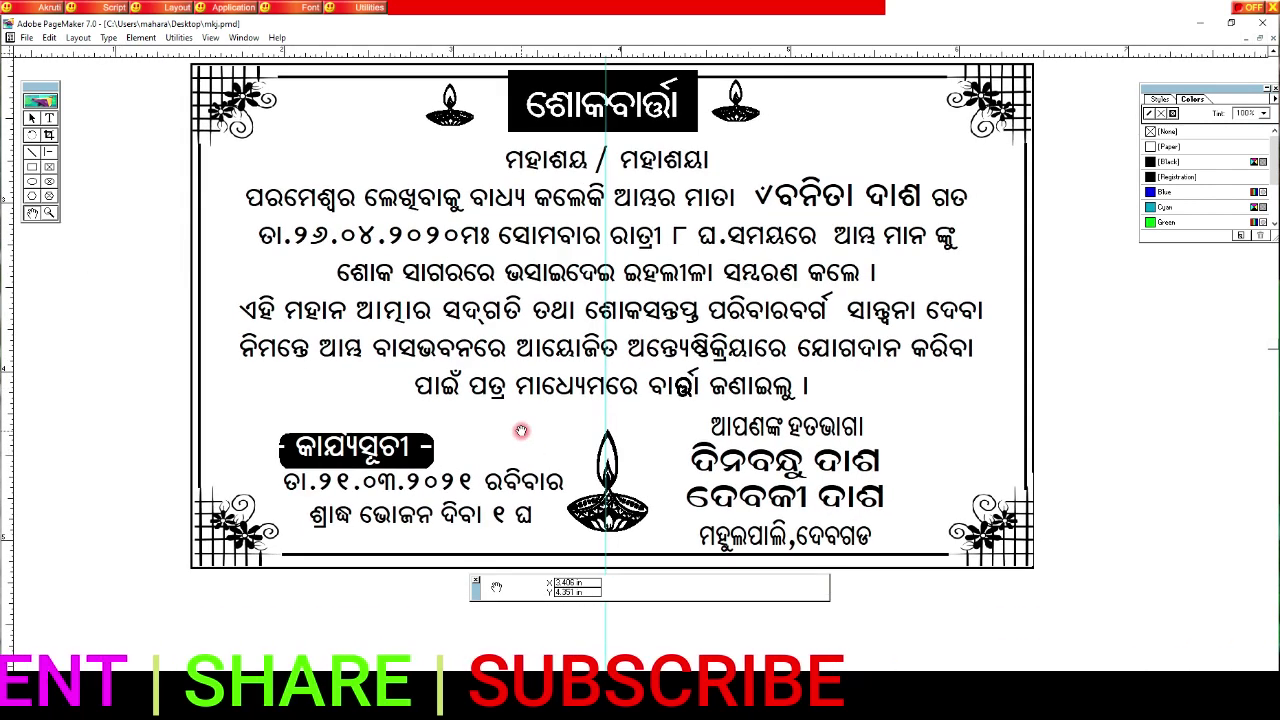
pyautogui.scroll(1, 520, 441)
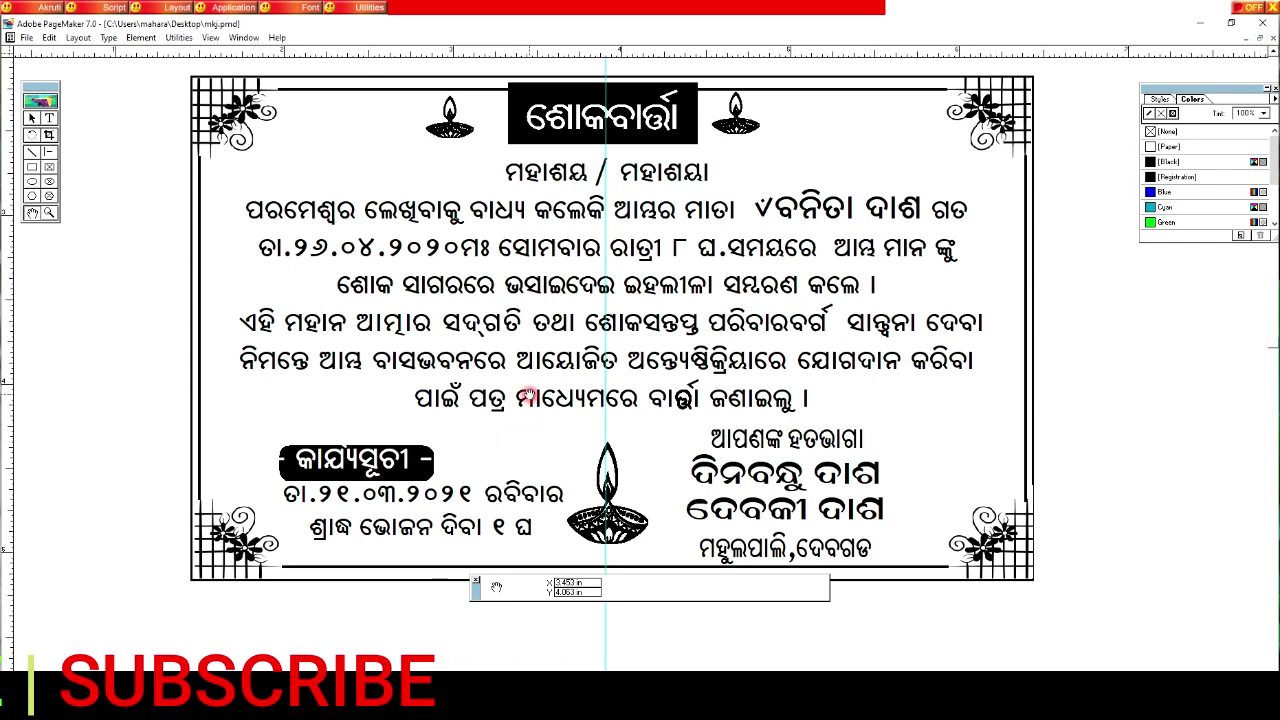
pyautogui.moveTo(528, 394); pyautogui.dragTo(531, 412)
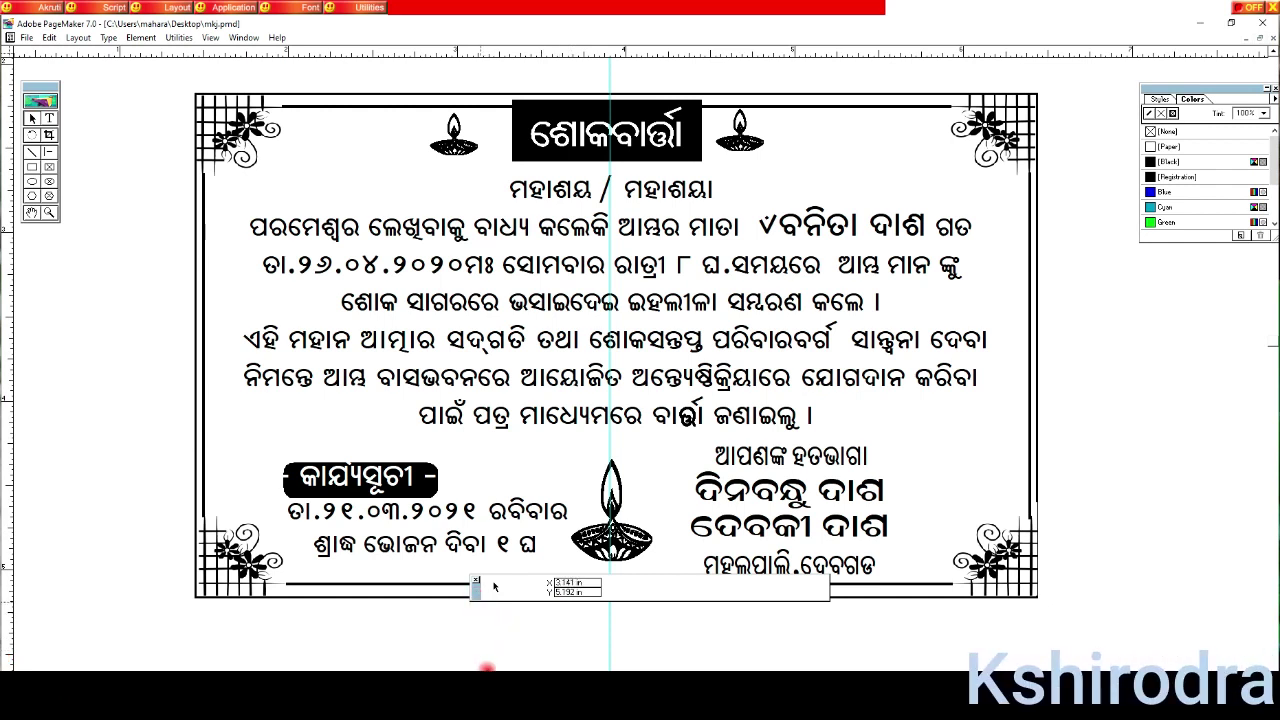
pyautogui.moveTo(487, 667); pyautogui.dragTo(490, 666)
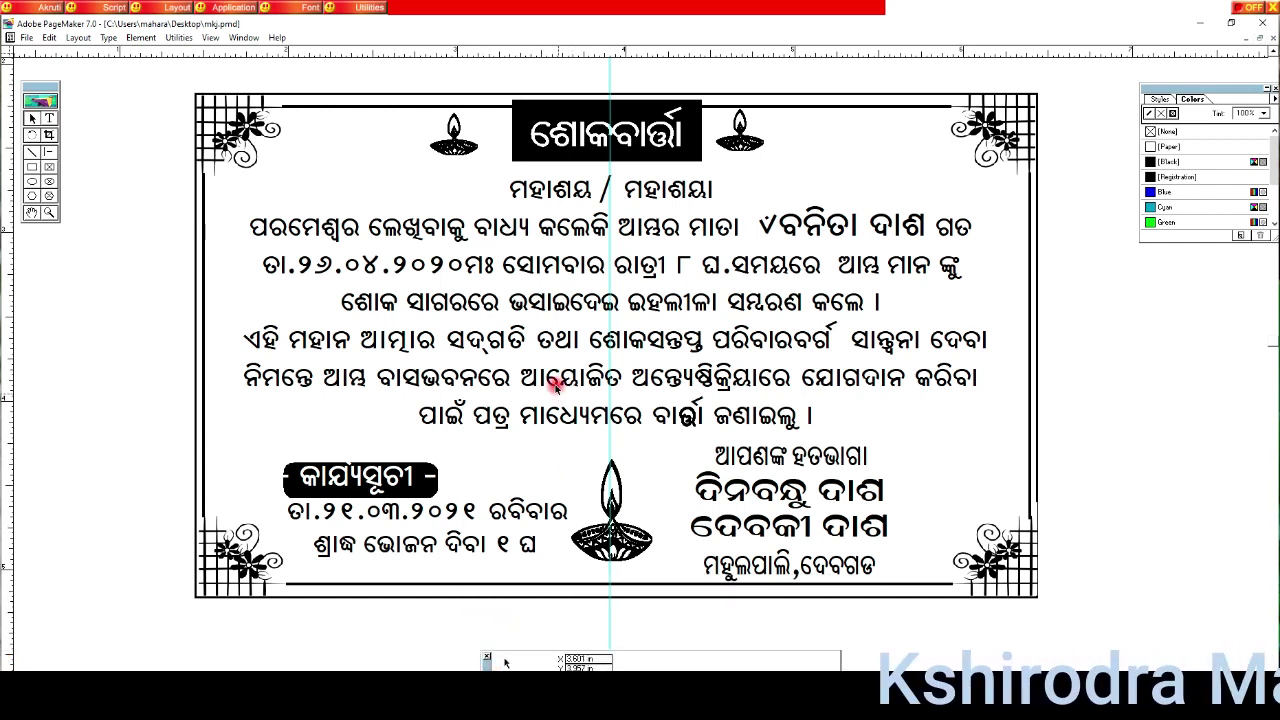
pyautogui.click(48, 212)
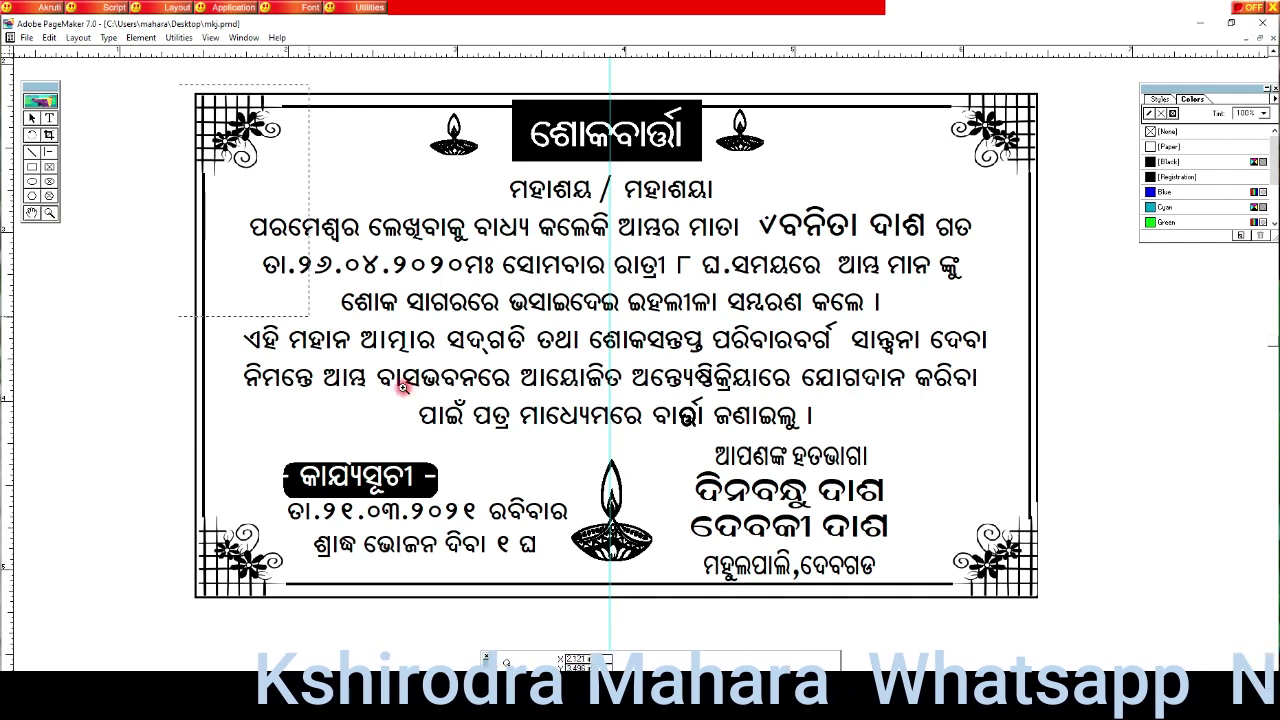
pyautogui.moveTo(403, 388); pyautogui.dragTo(1064, 623)
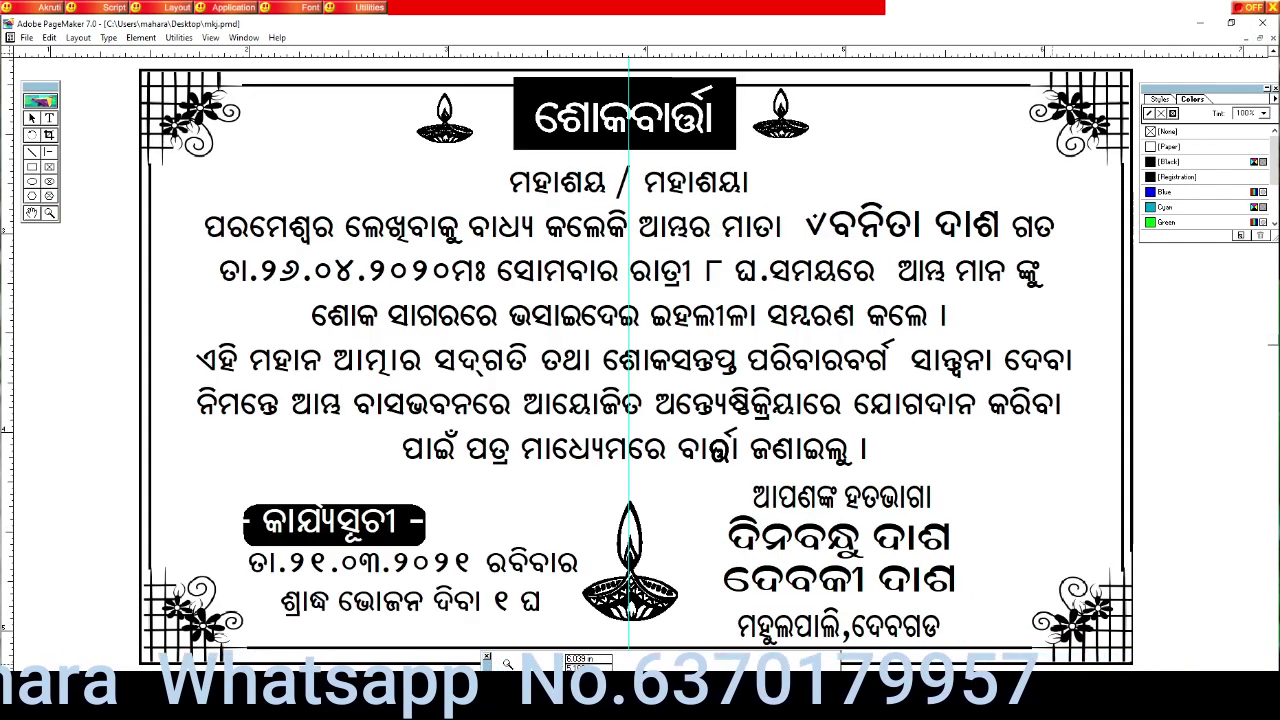